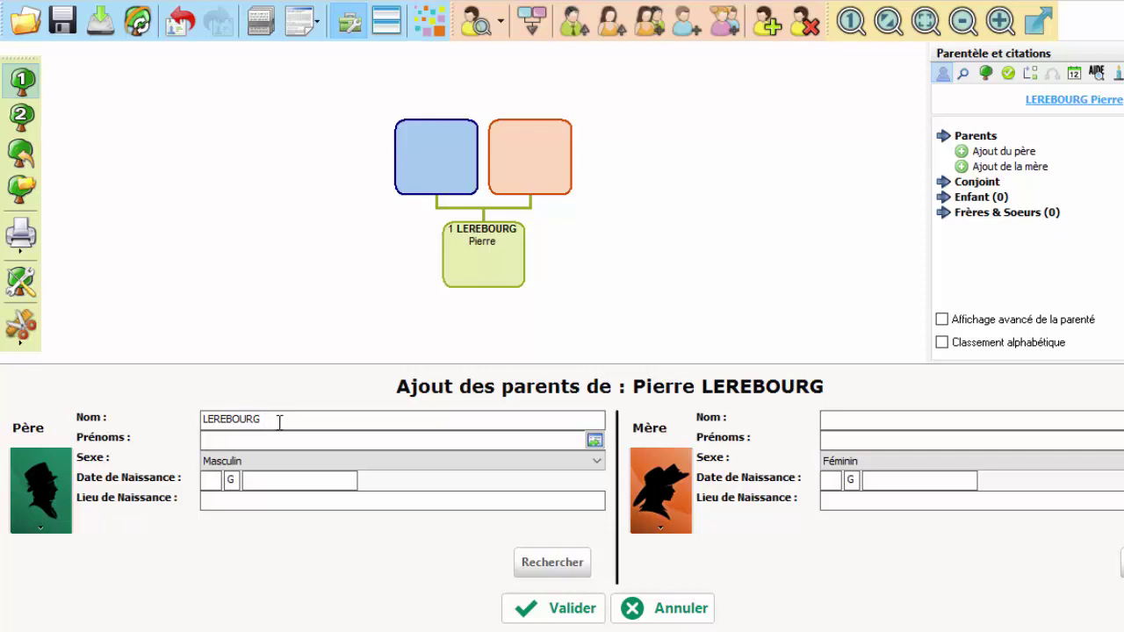
click(279, 422)
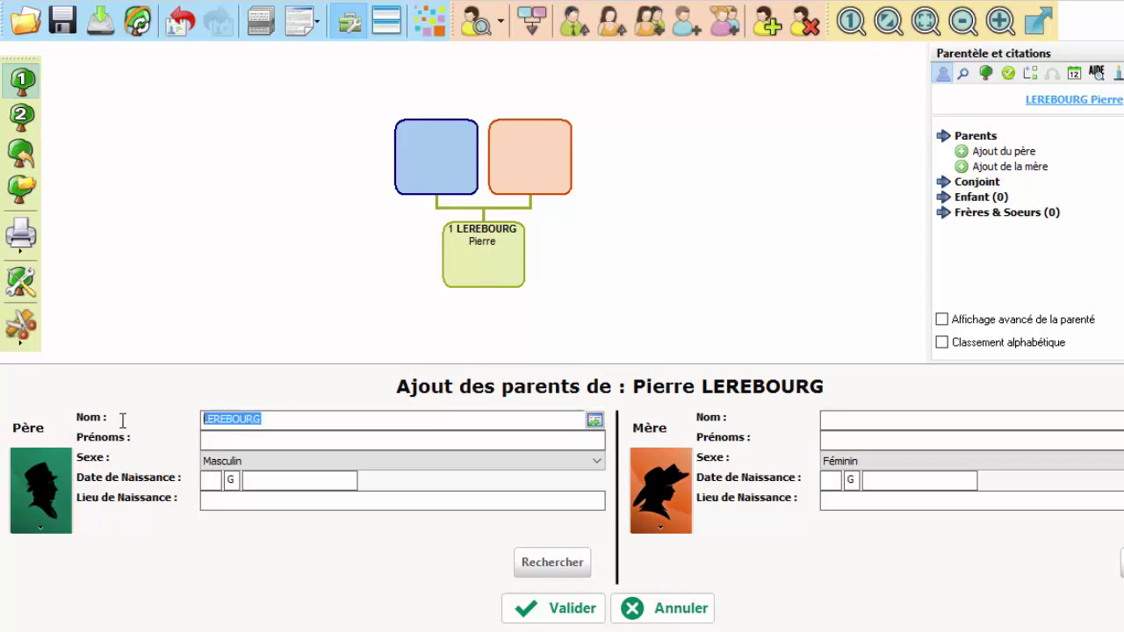
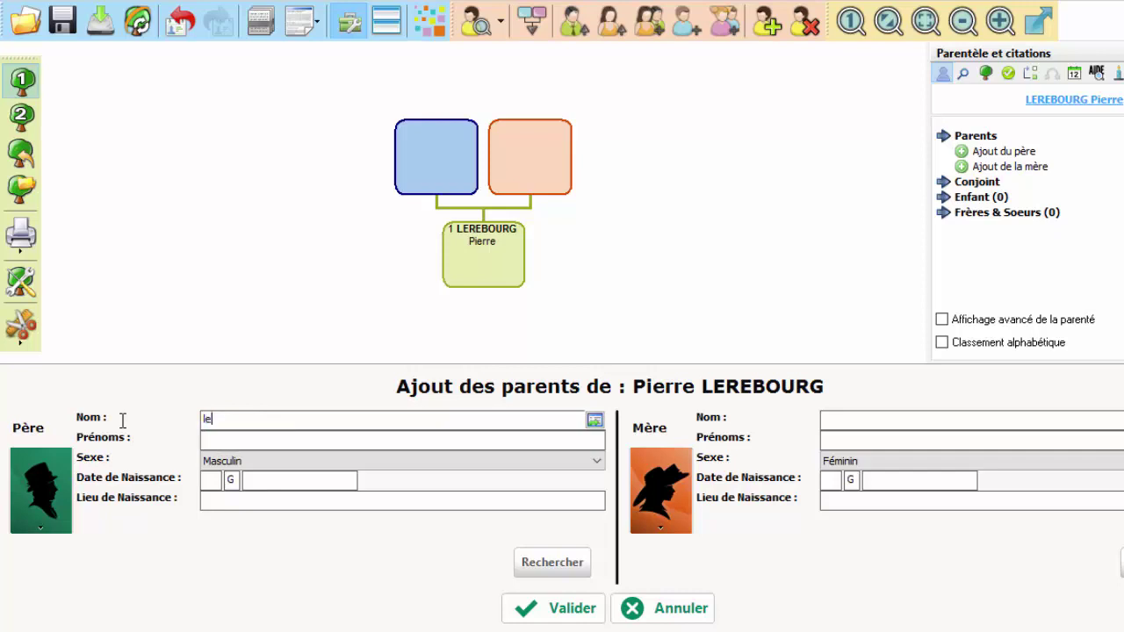
key(Tab)
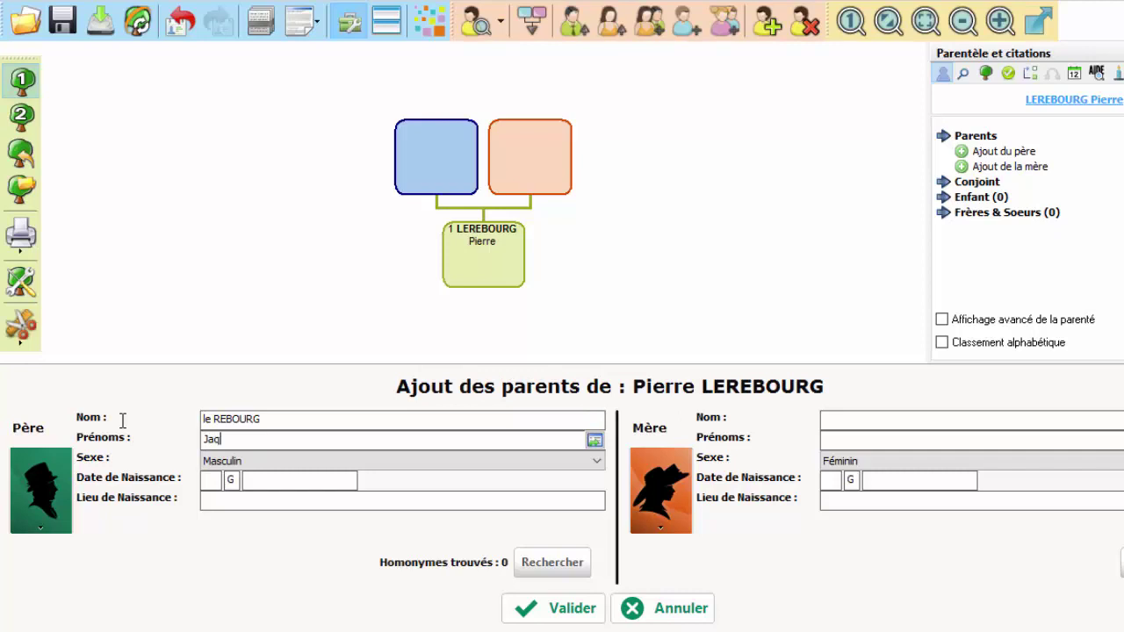
click(533, 611)
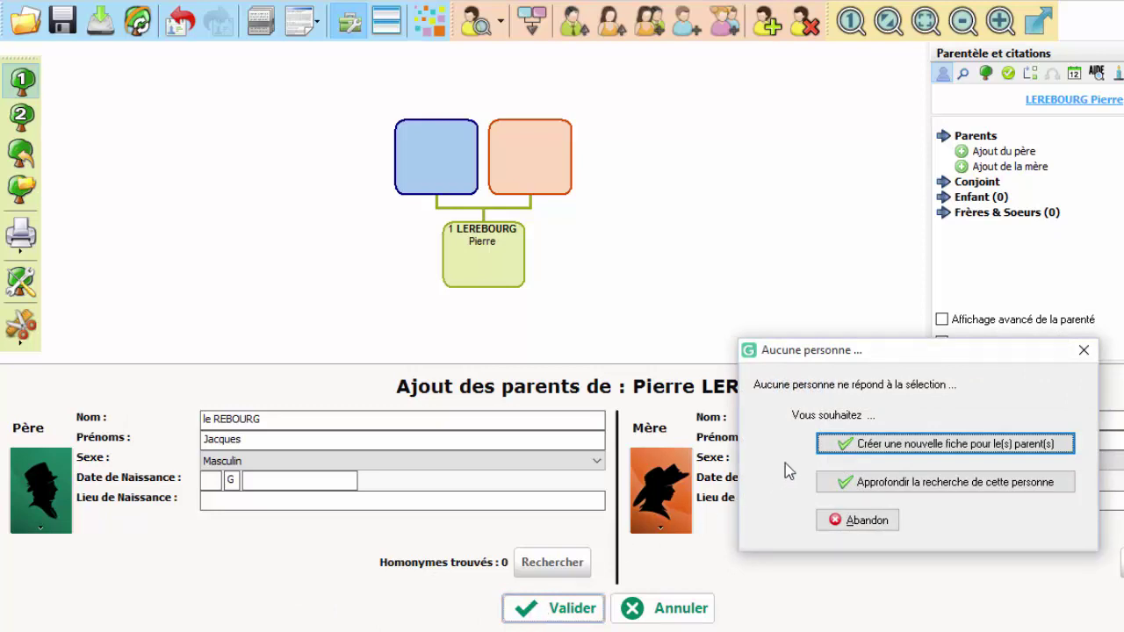
click(838, 446)
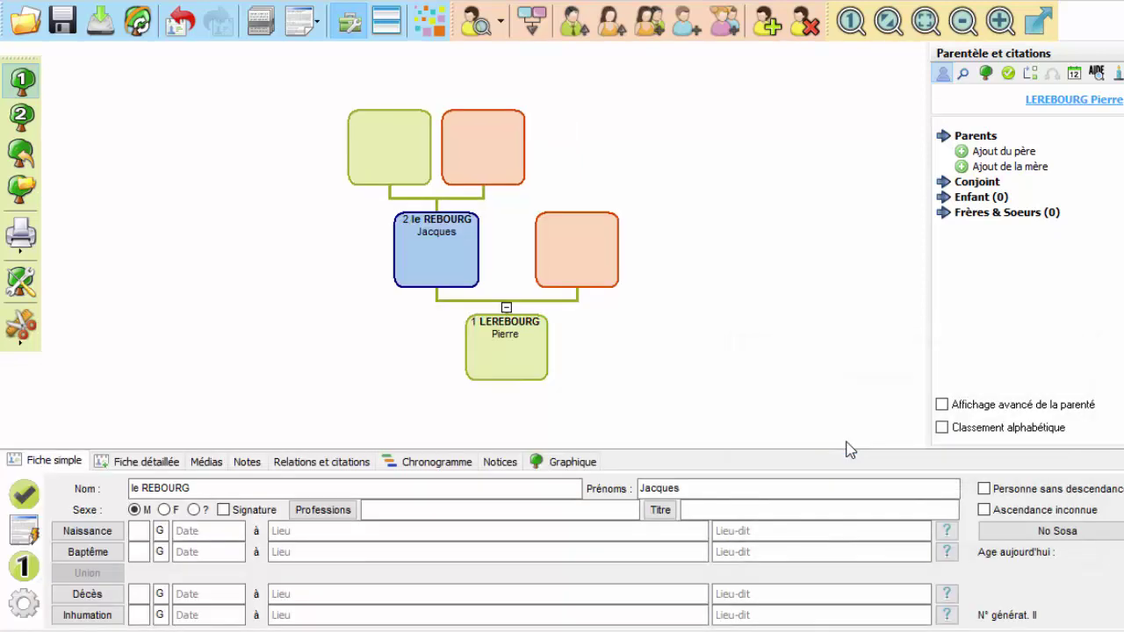
click(401, 161)
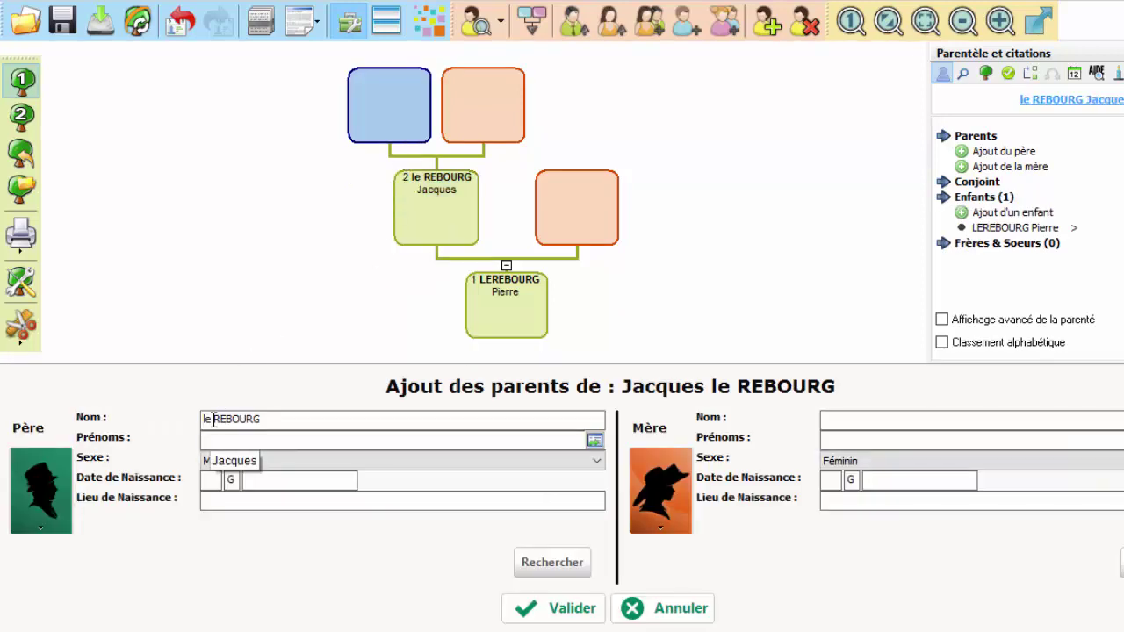
drag(210, 419, 185, 418)
key(BackSpace)
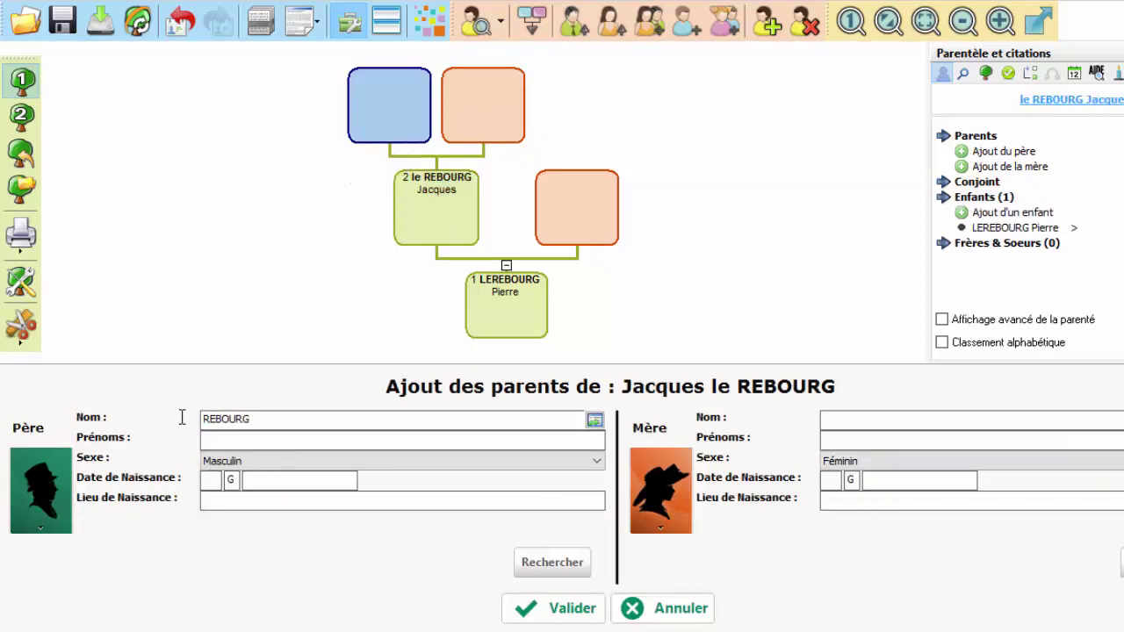
click(221, 440)
text(Alphonse)
click(547, 613)
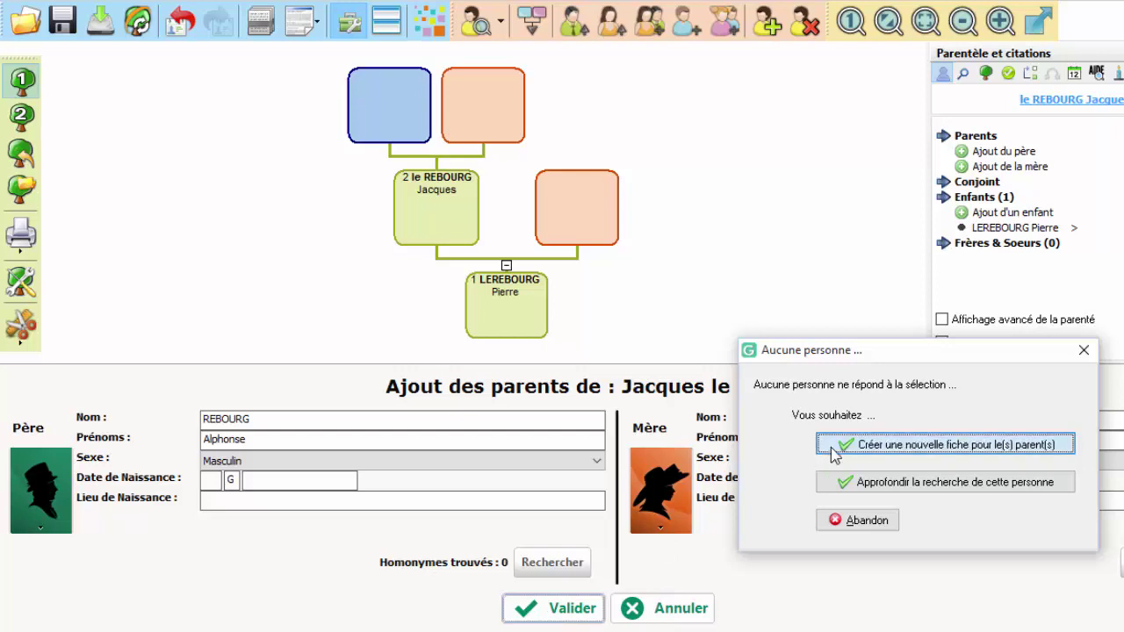
click(830, 447)
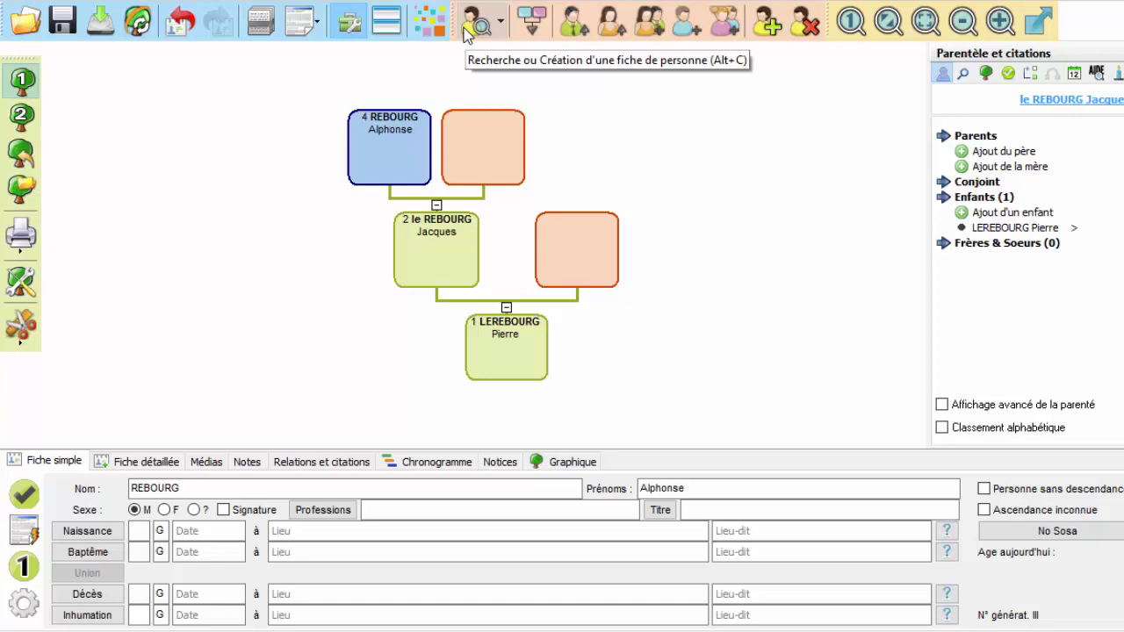
Browse the surname dictionary entries for REBOURG and LEREBOURG in the person search
click(467, 26)
click(72, 47)
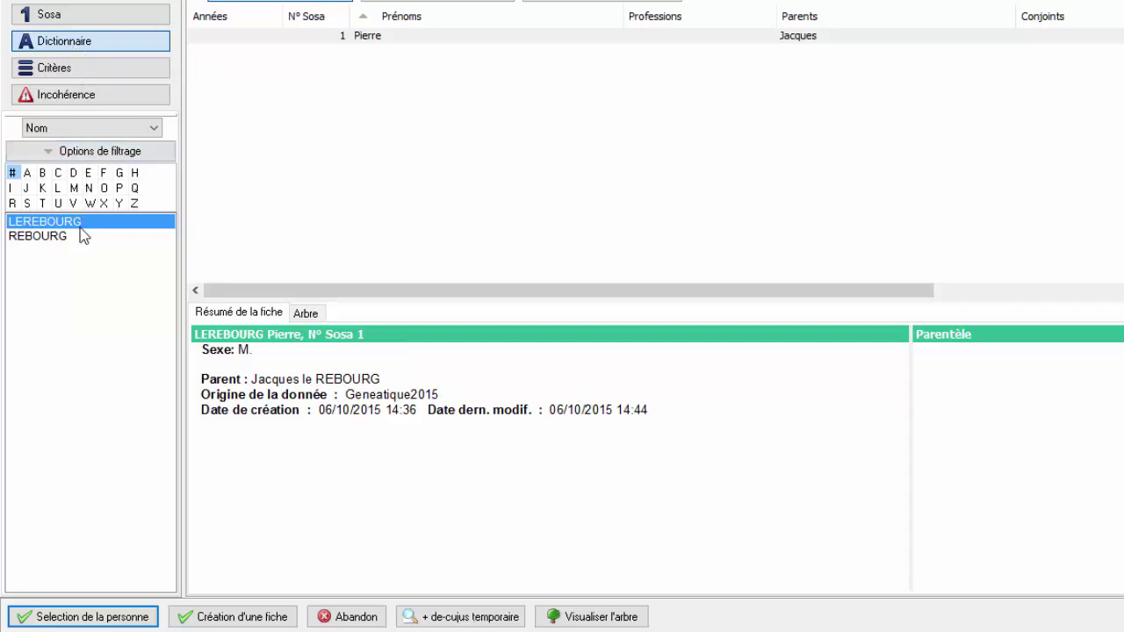
click(38, 238)
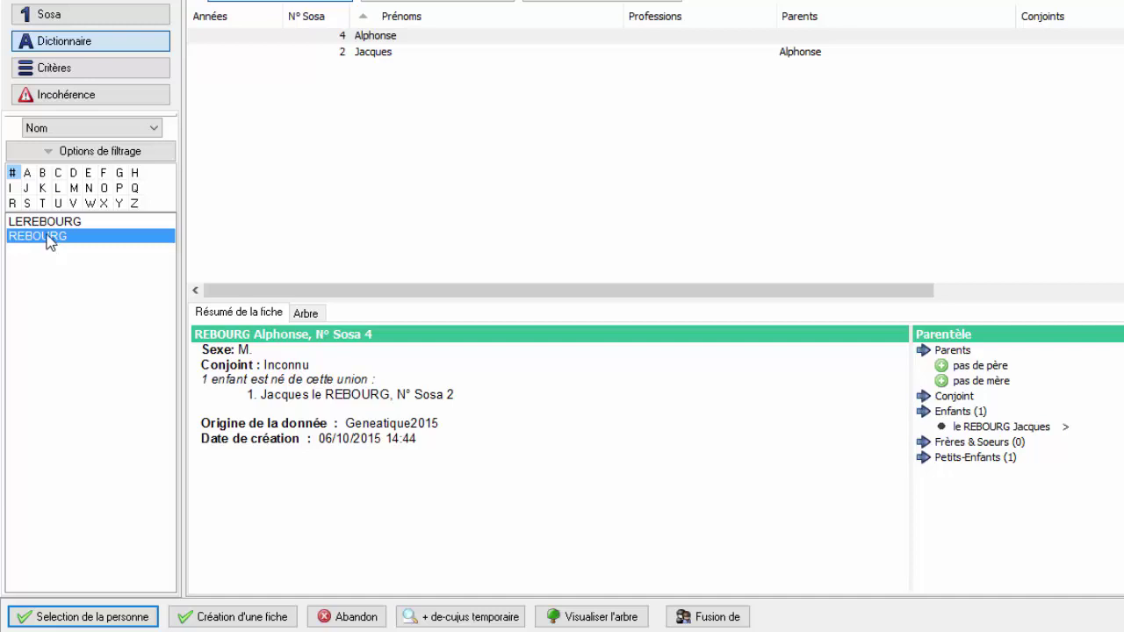
click(48, 223)
click(53, 70)
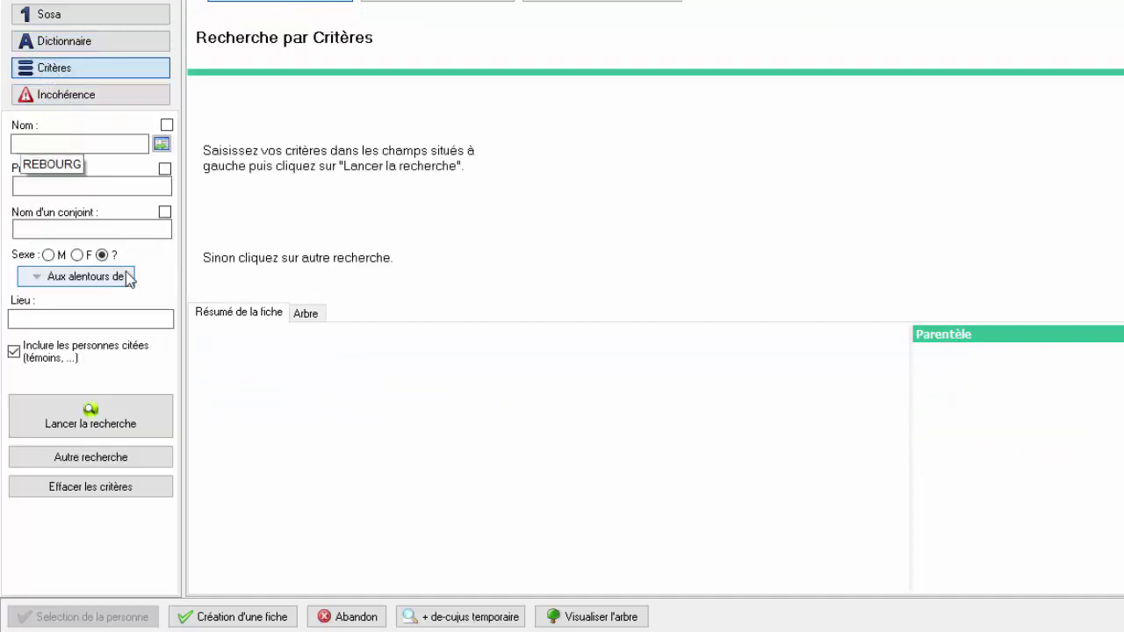
key(Return)
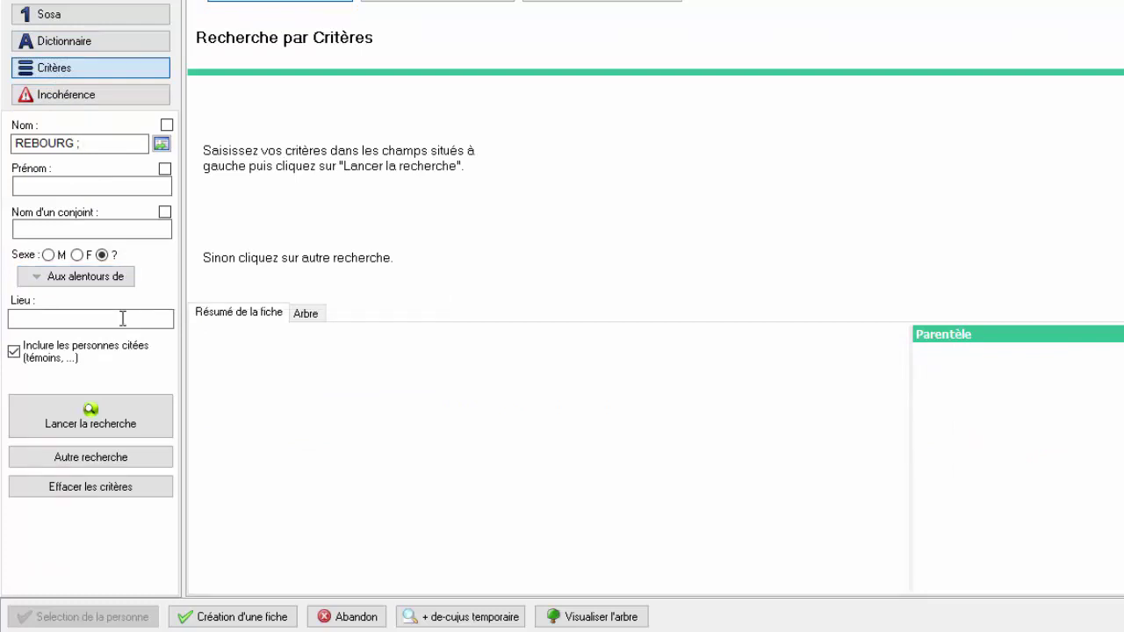
click(91, 437)
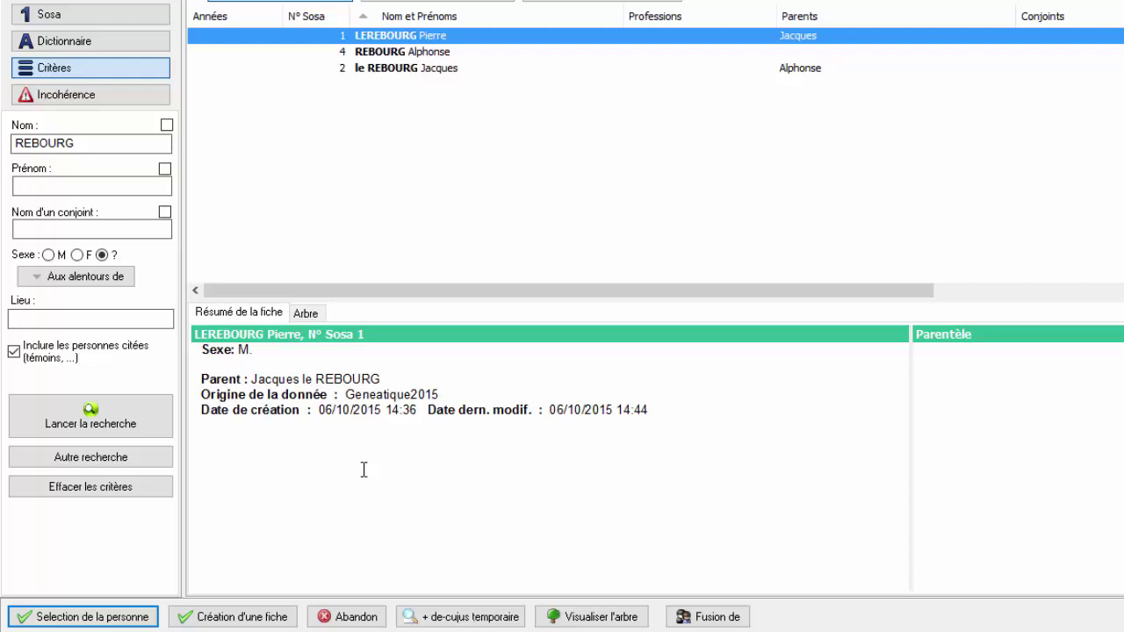
key(Return)
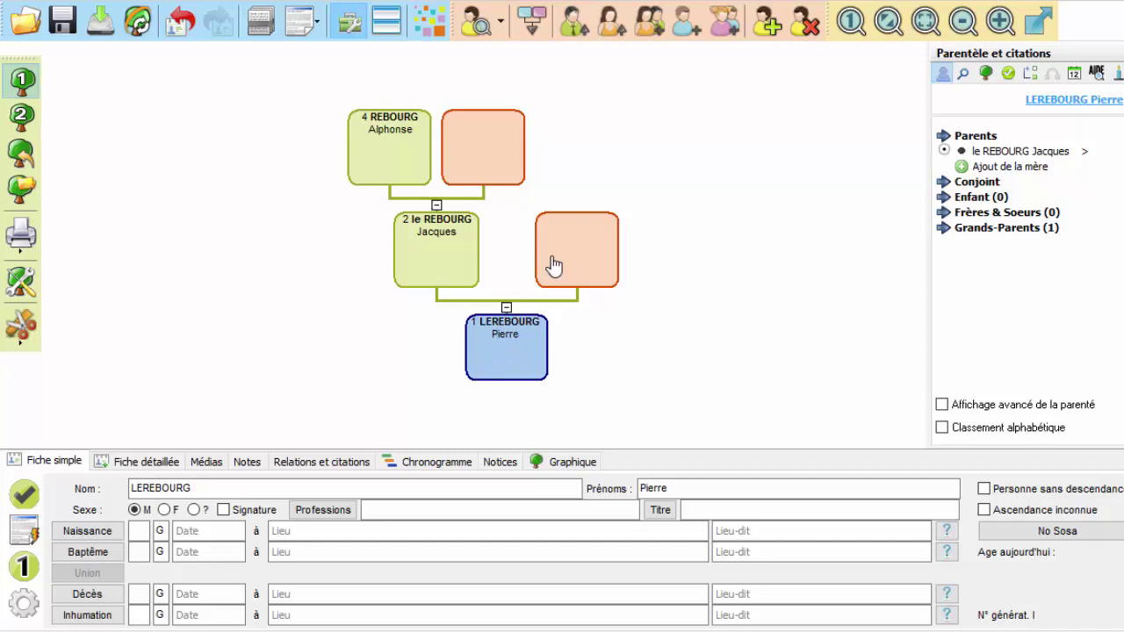
click(551, 263)
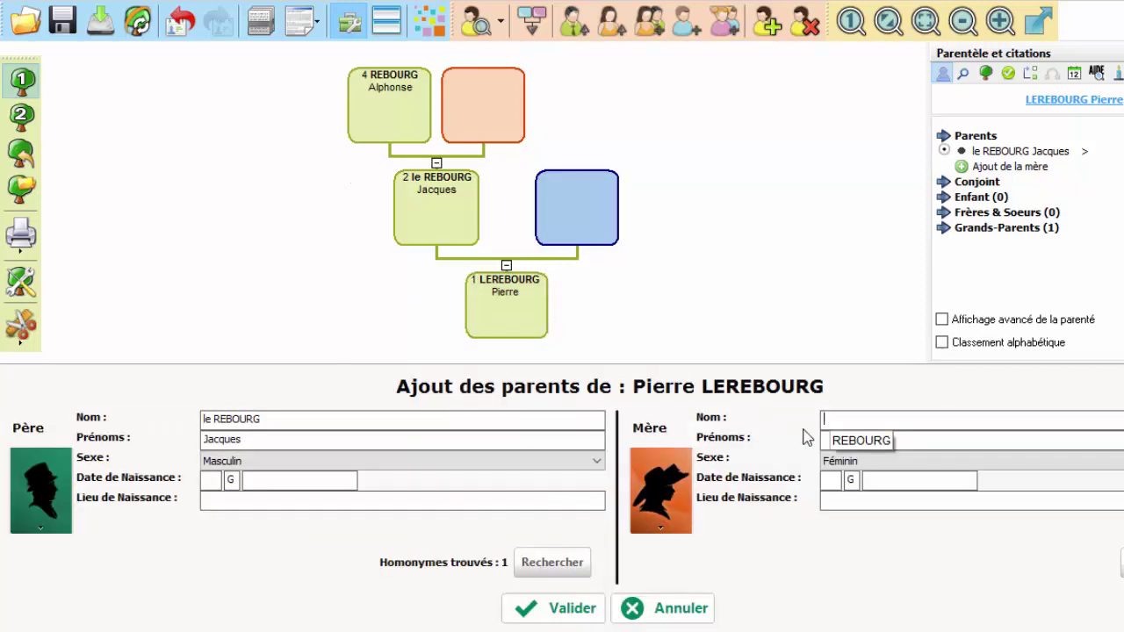
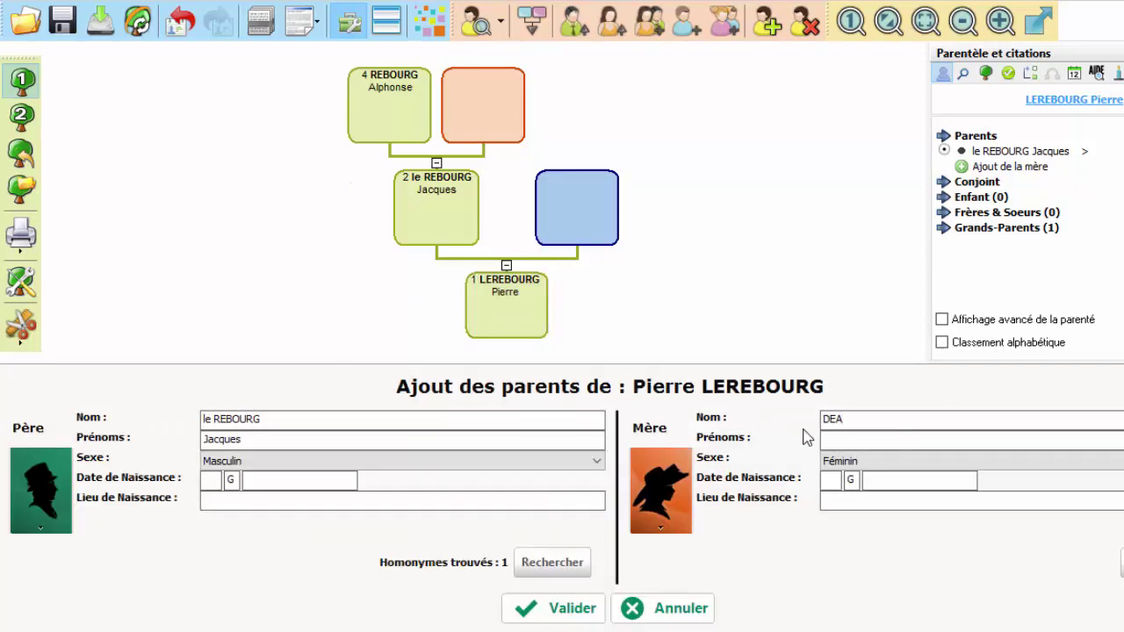
key(Tab)
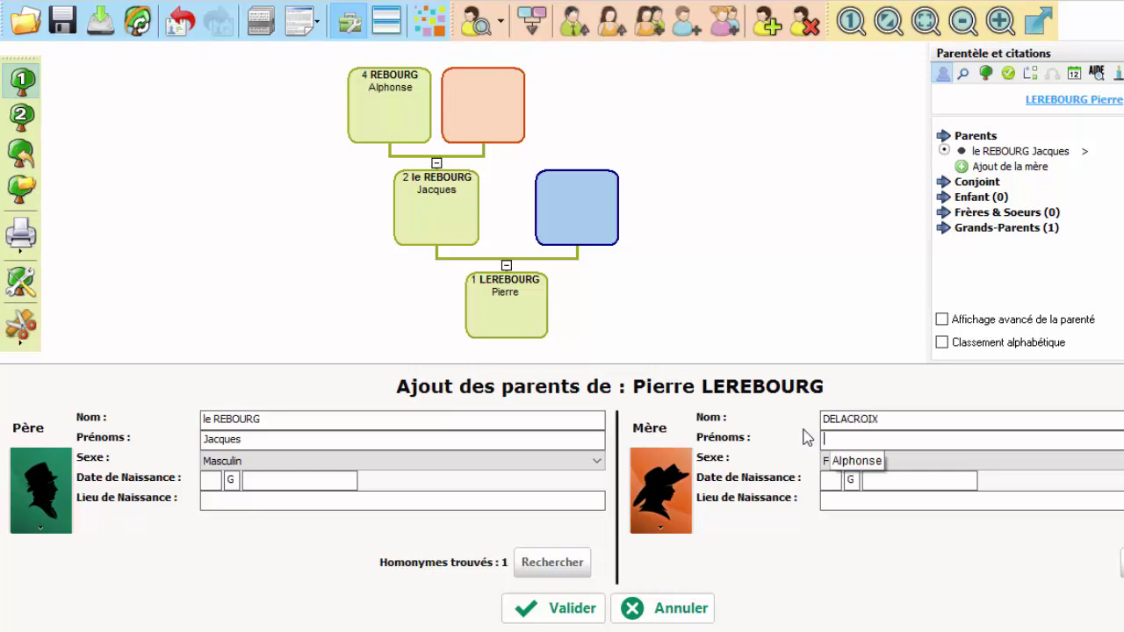
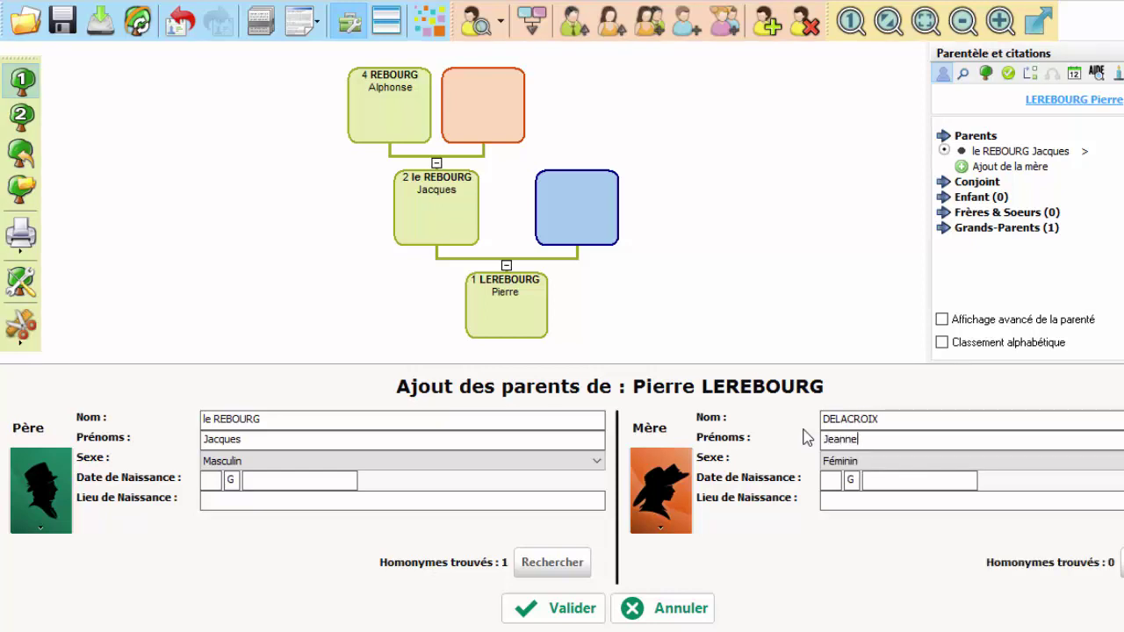
click(565, 607)
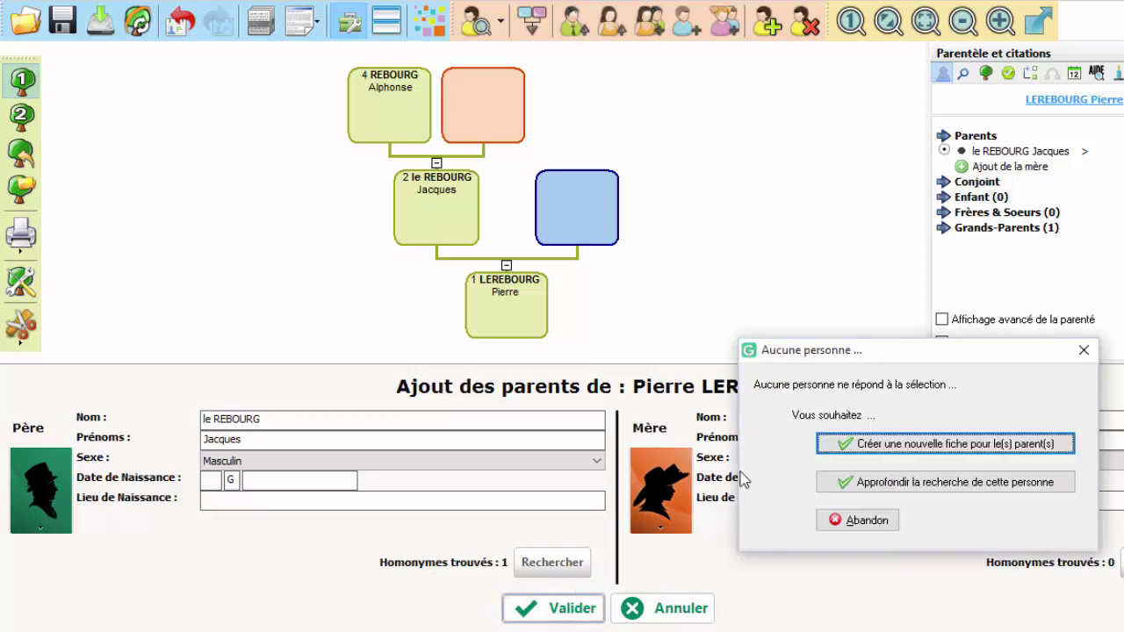
click(832, 443)
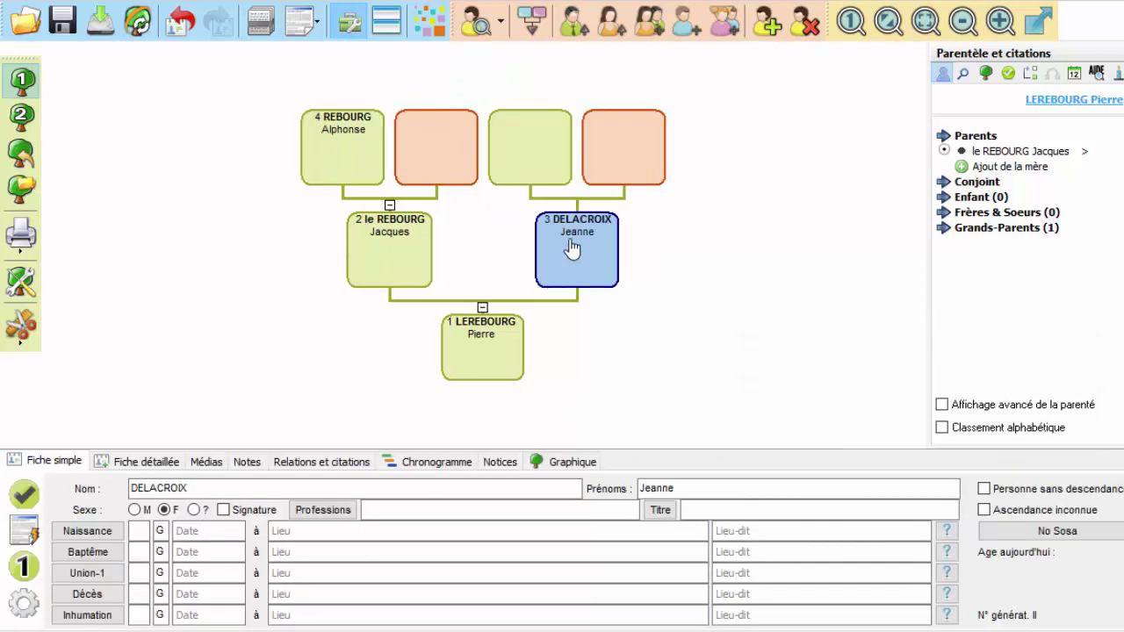
click(363, 238)
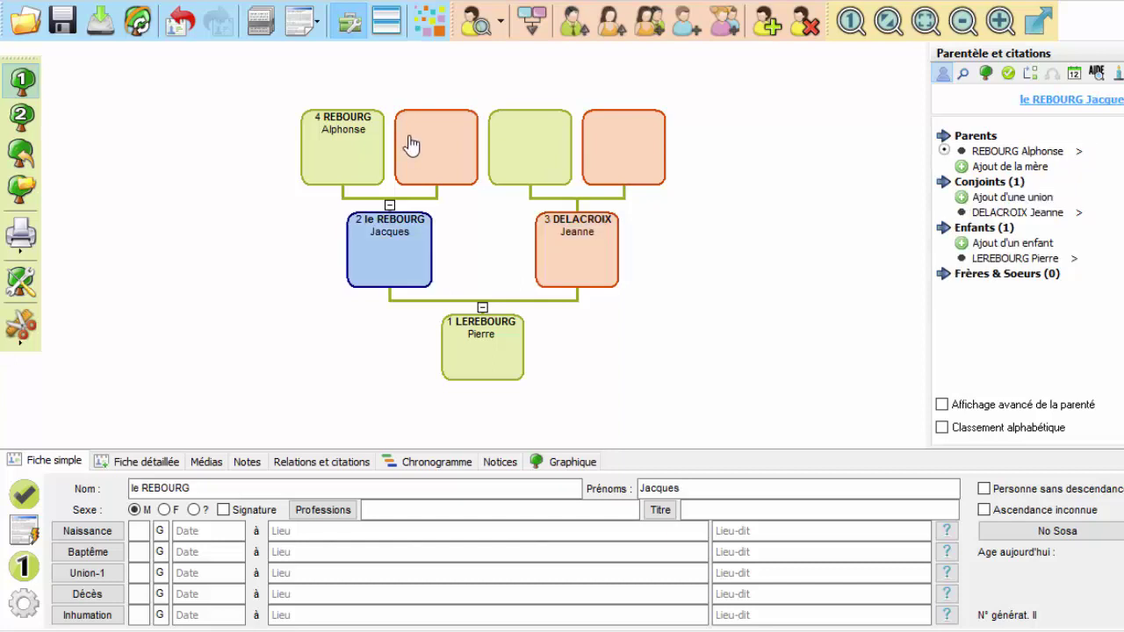
click(411, 146)
text(de)
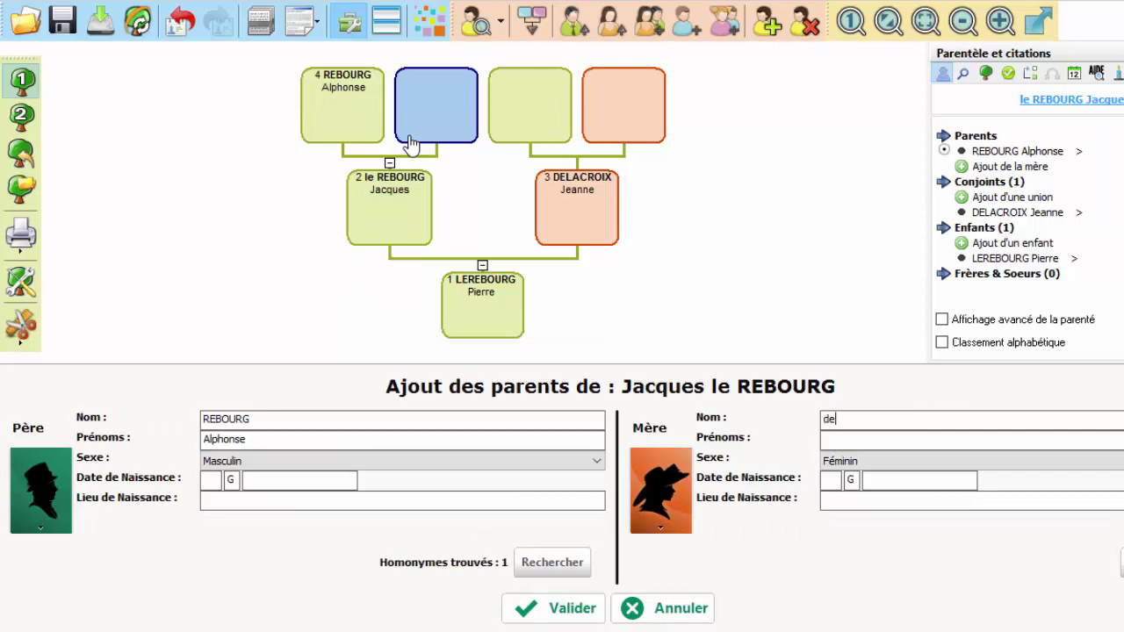
text( la croix)
key(Return)
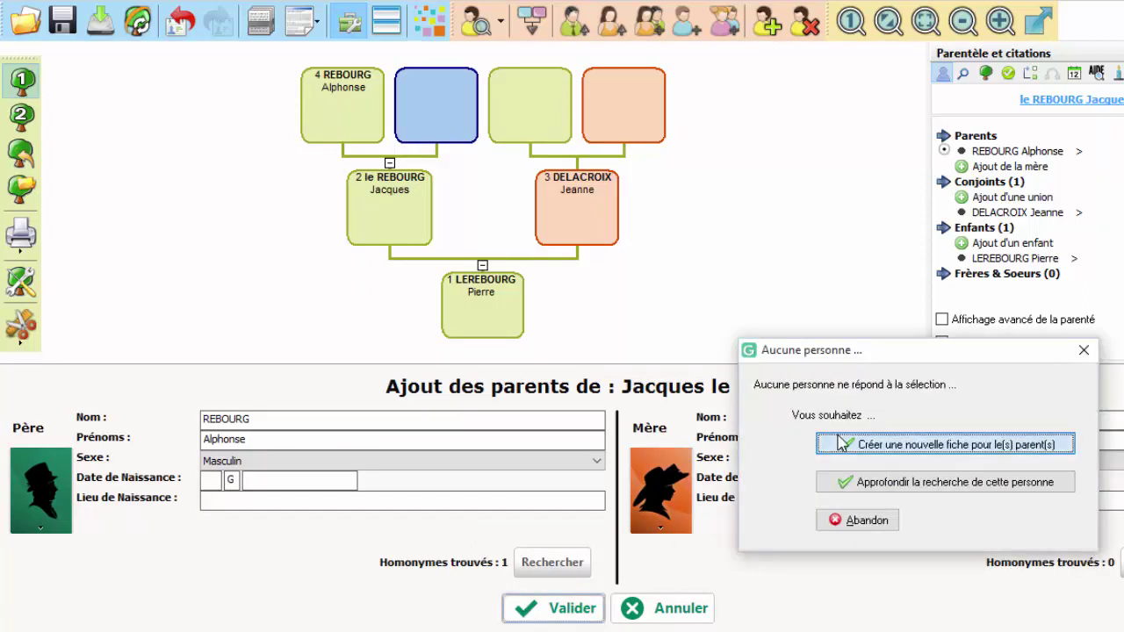
click(826, 443)
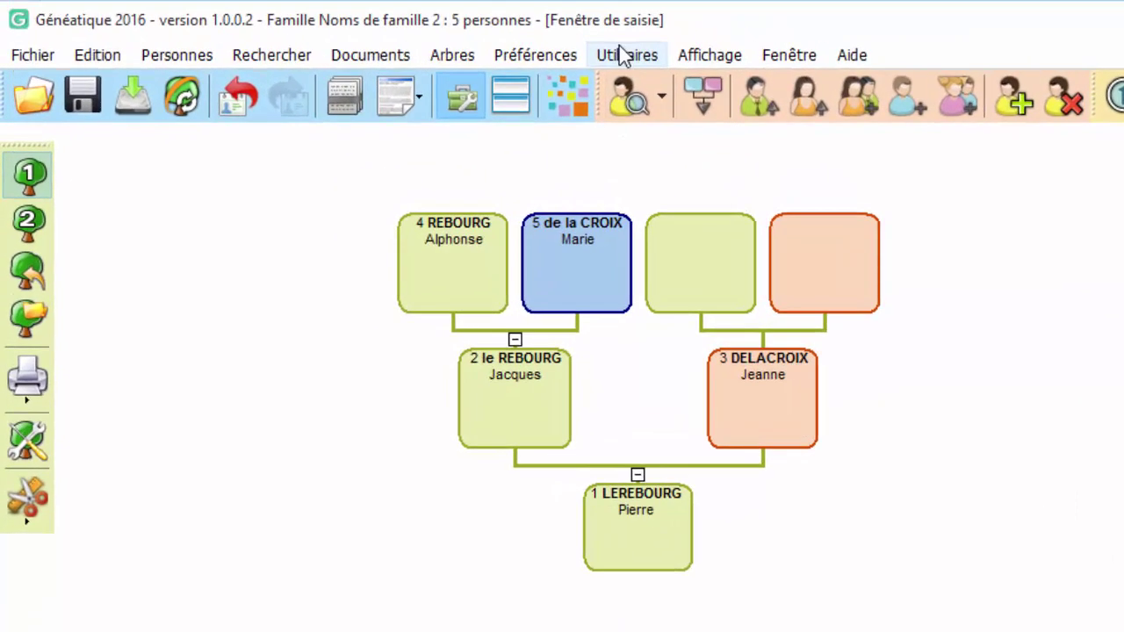
Open Utilitaires > Equivalences > Noms
click(623, 56)
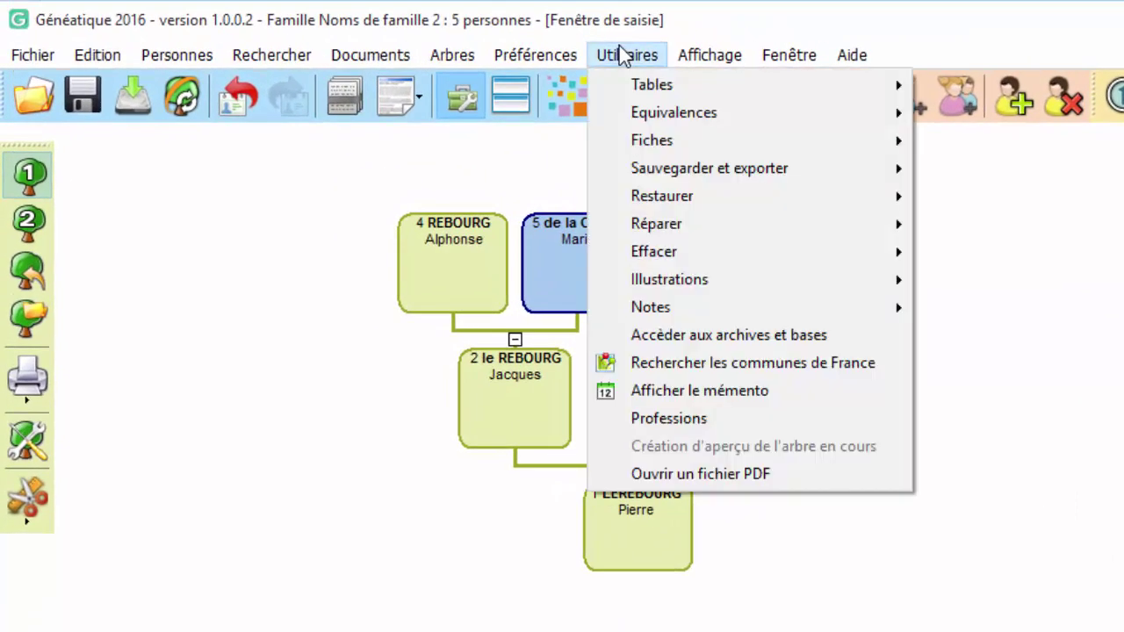
mouse_move(648, 110)
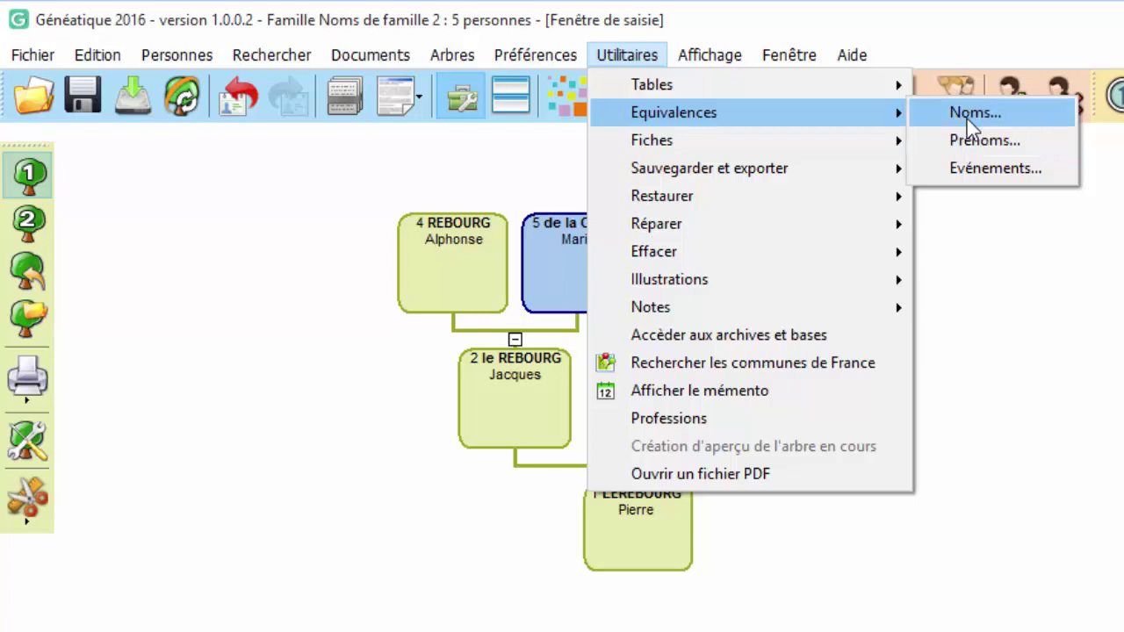
click(967, 119)
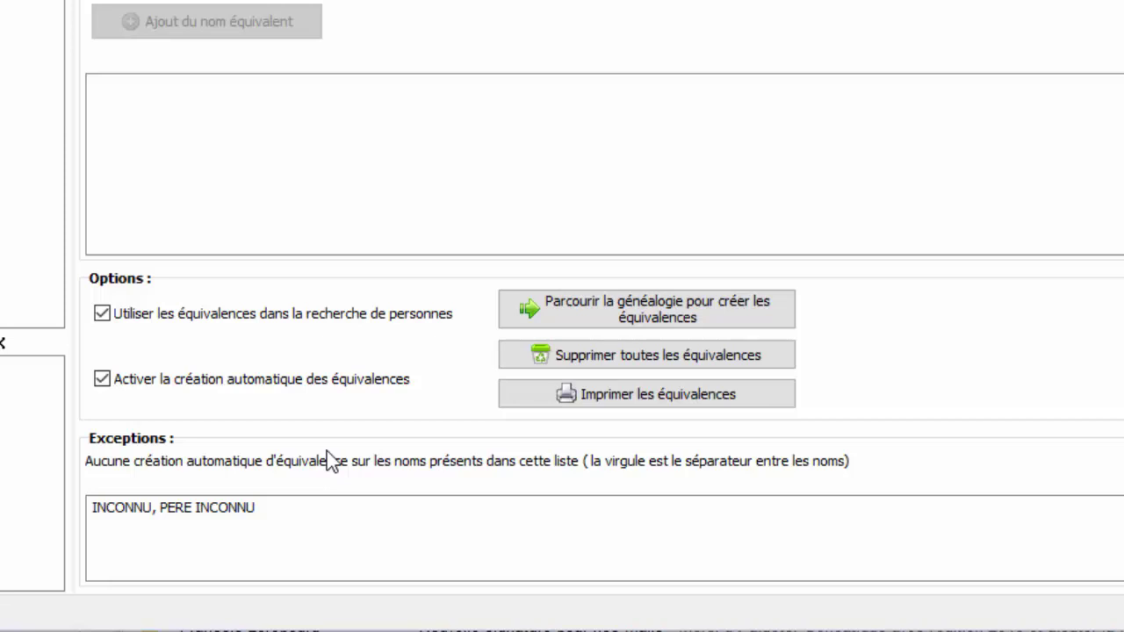
Append ', de FRANCE' to the Exceptions list after INCONNU and PERE INCONNU
click(163, 518)
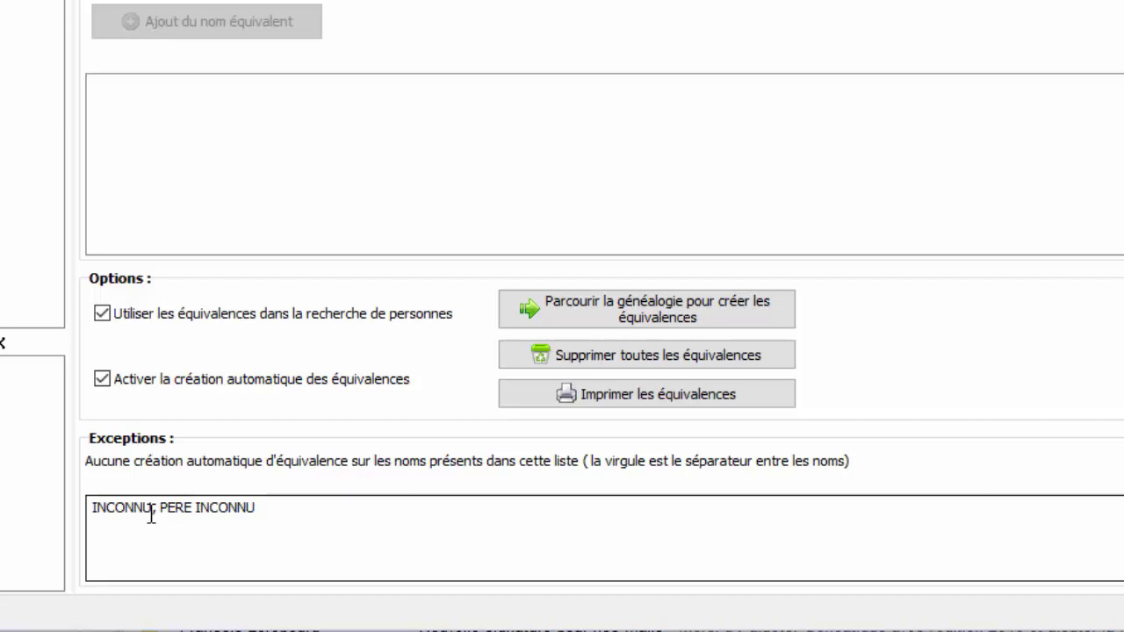
click(271, 509)
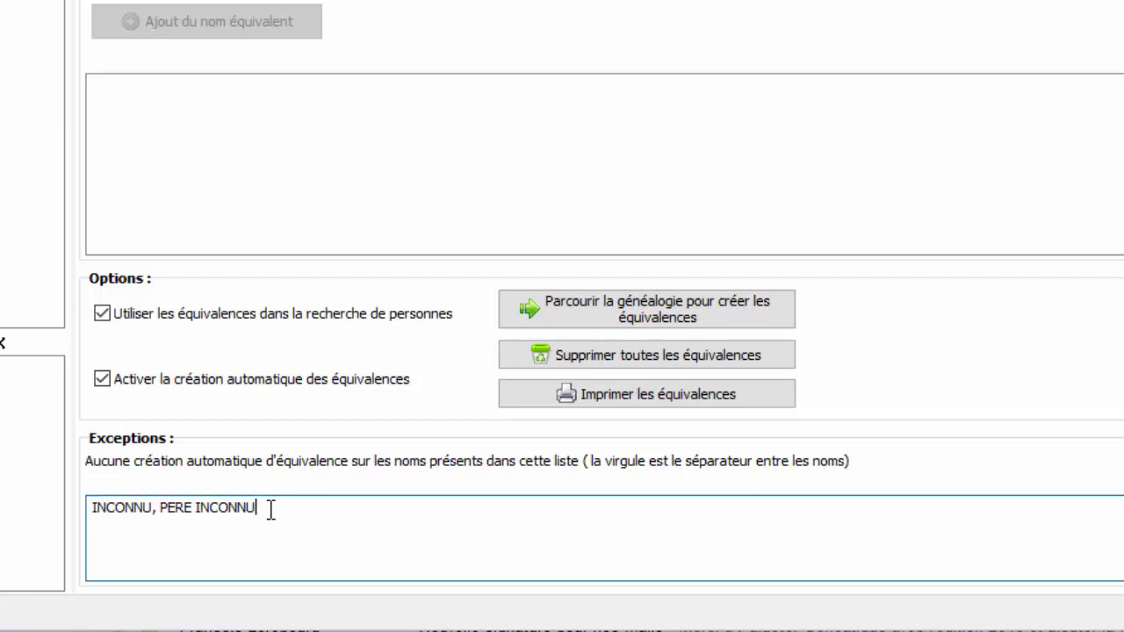
text(, de FRANCE)
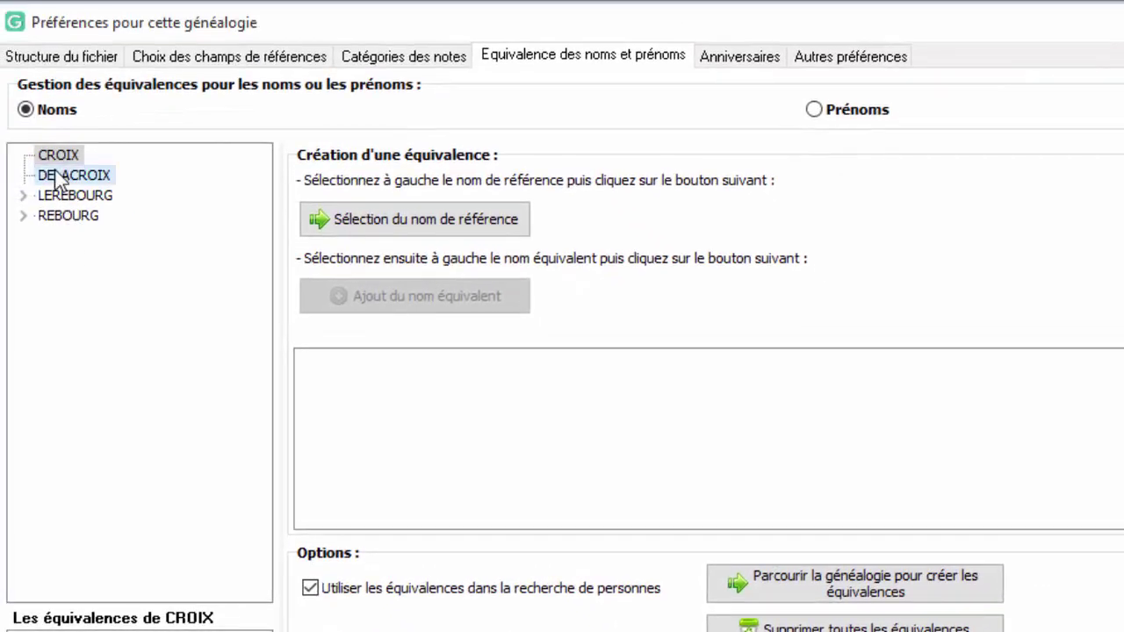
Expand LEREBOURG and REBOURG to show their mutual equivalence, then select DELACROIX
click(60, 176)
click(65, 197)
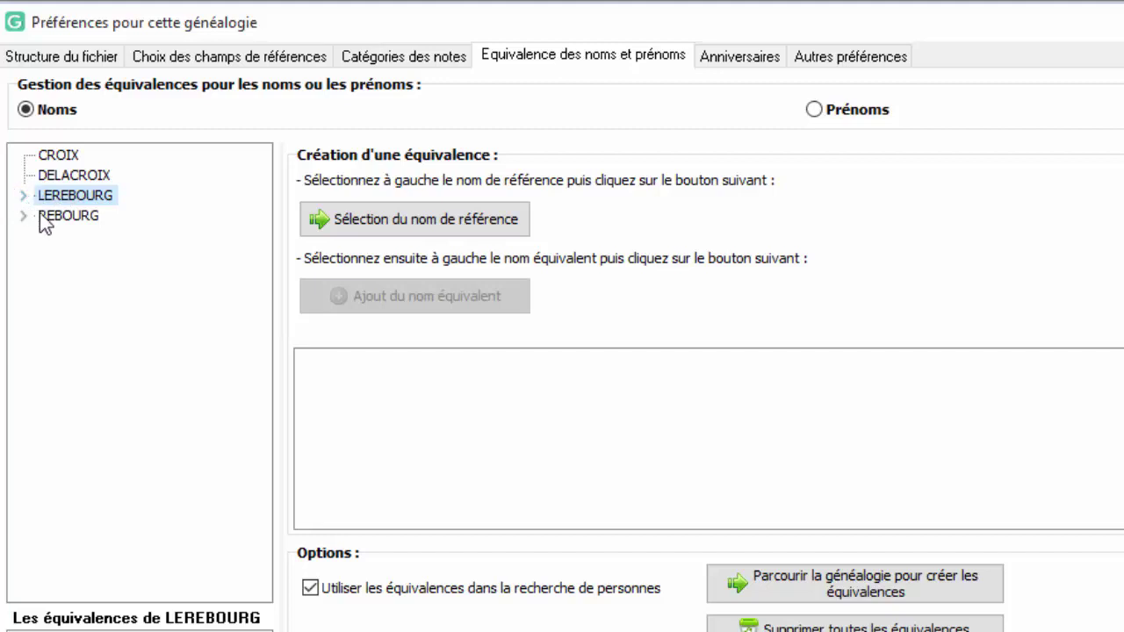
click(24, 198)
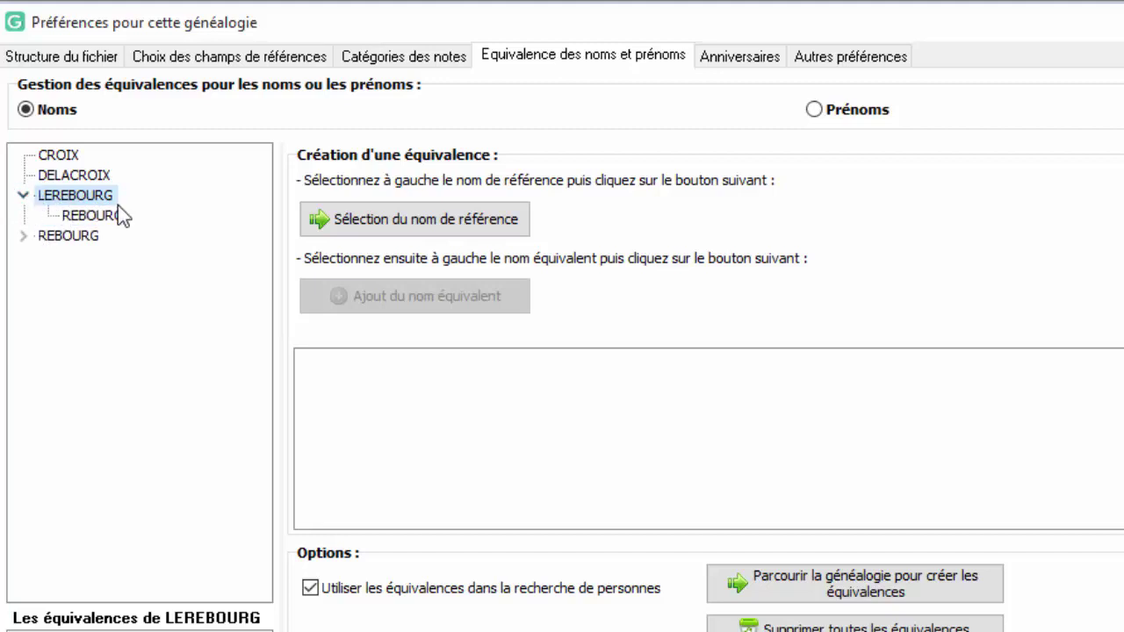
double_click(80, 231)
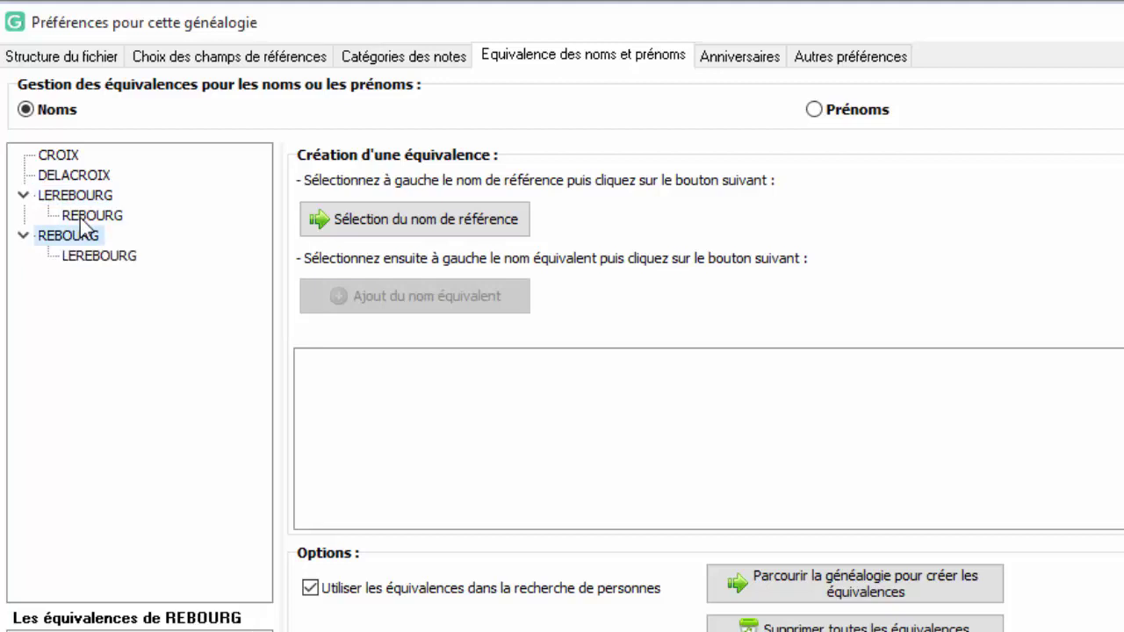
click(57, 157)
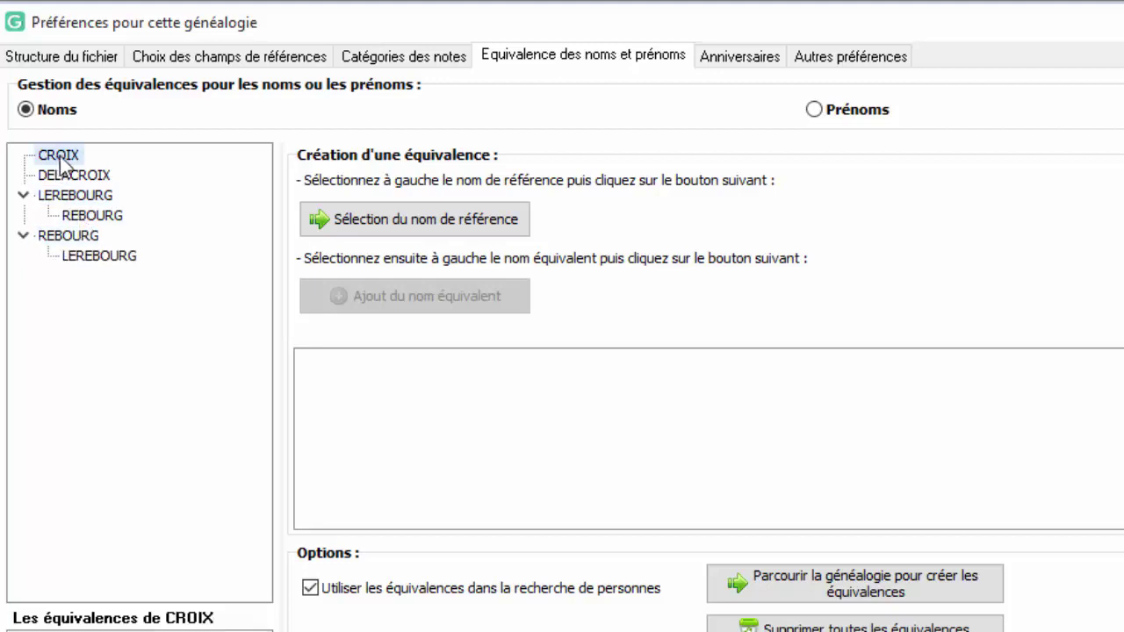
click(67, 175)
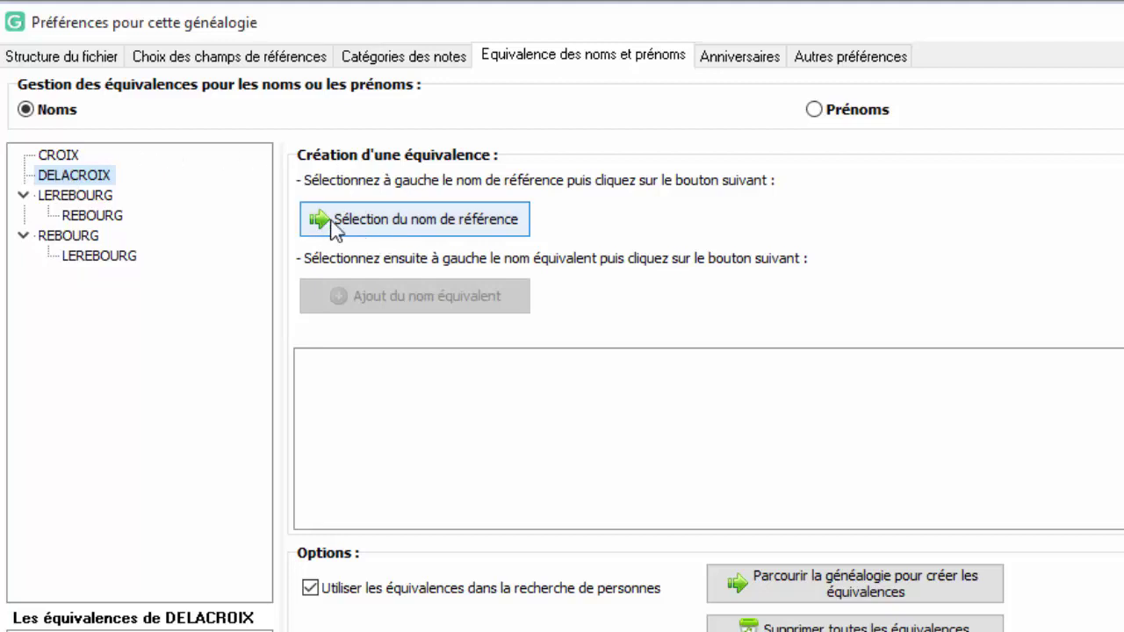
Set DELACROIX as reference name, add CROIX as its equivalent, and close the preferences
click(397, 222)
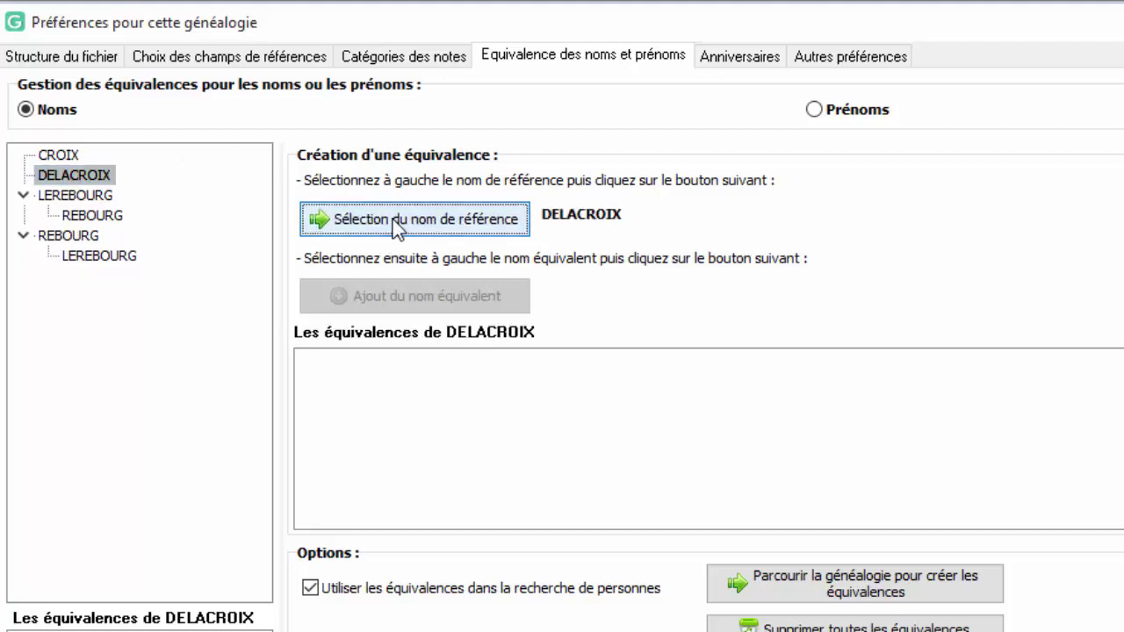
click(53, 158)
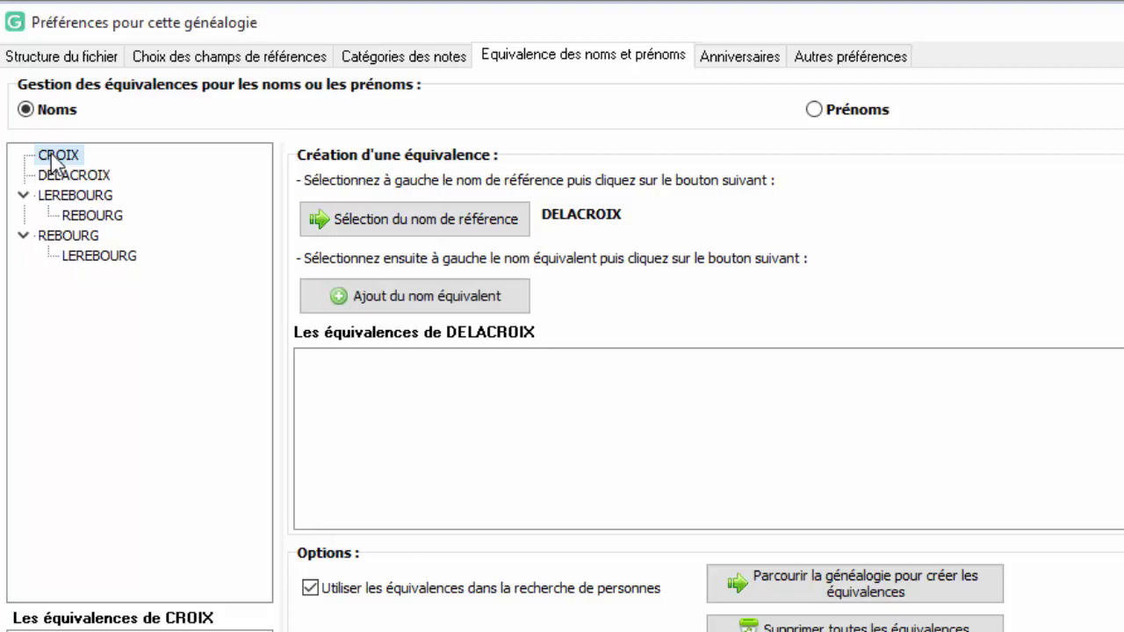
click(396, 303)
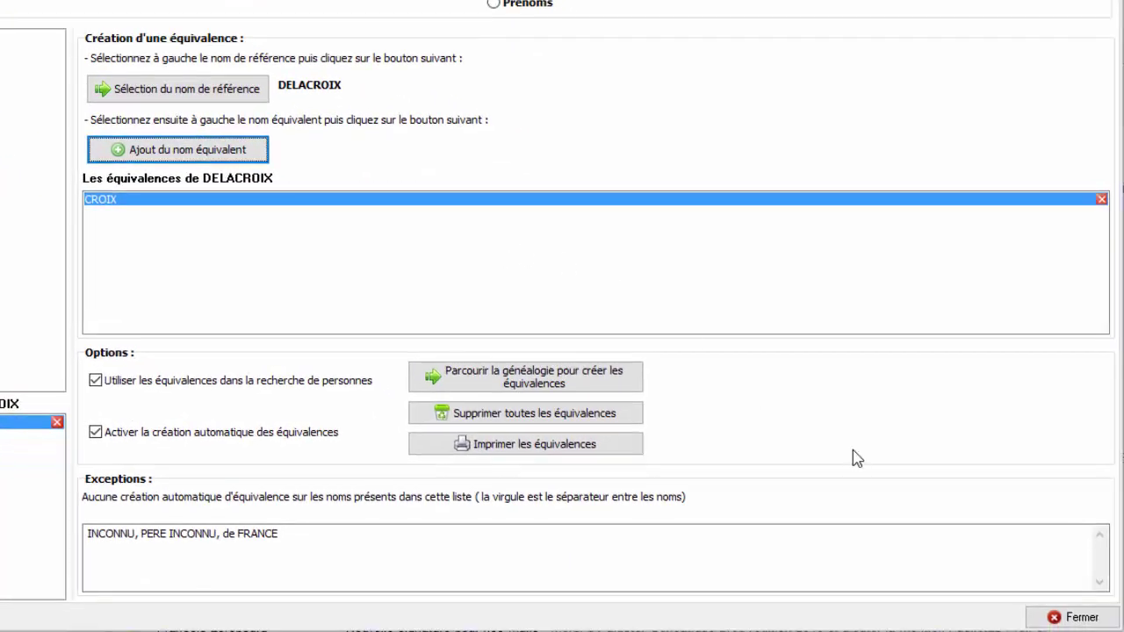
click(1055, 618)
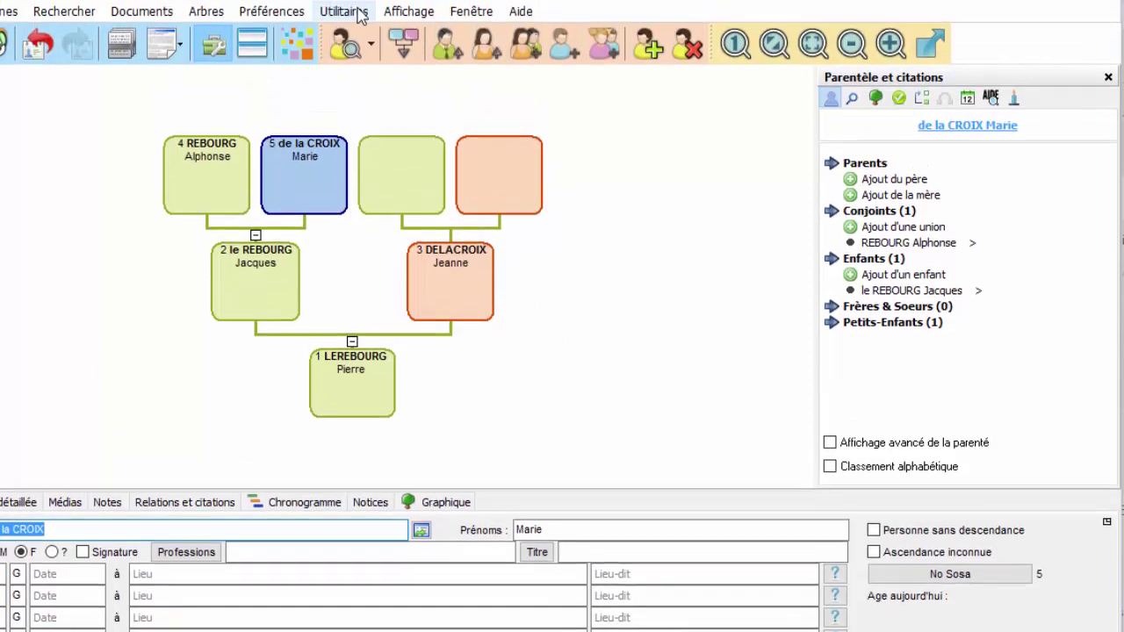
Create a blank person record with surname LEREBOURG and start adding his parents
click(357, 56)
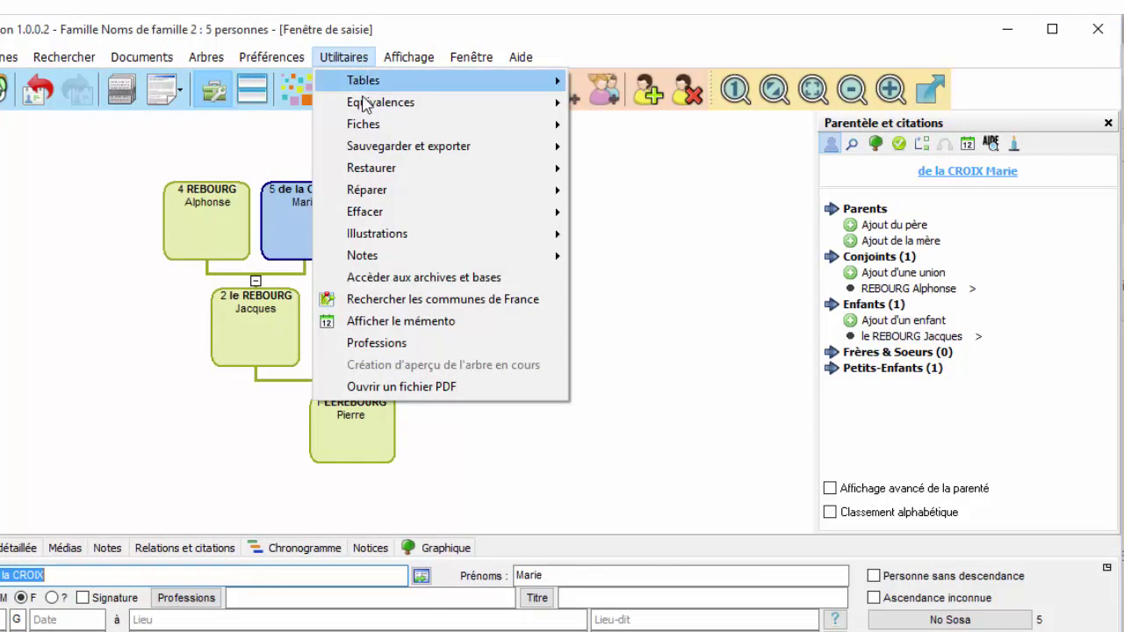
mouse_move(364, 107)
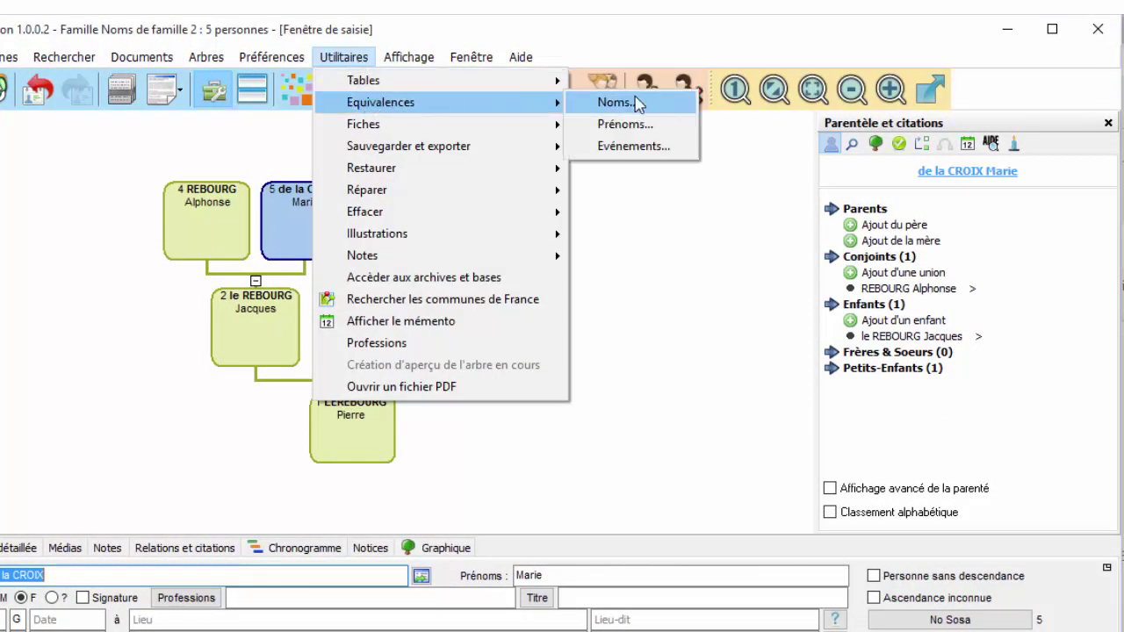
click(307, 189)
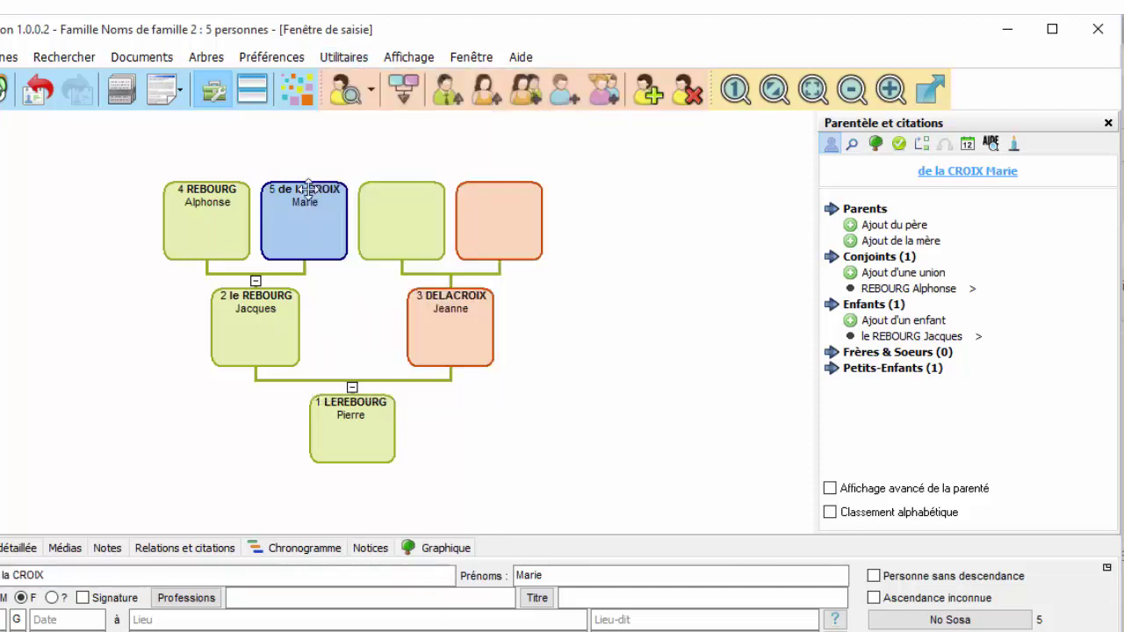
click(651, 93)
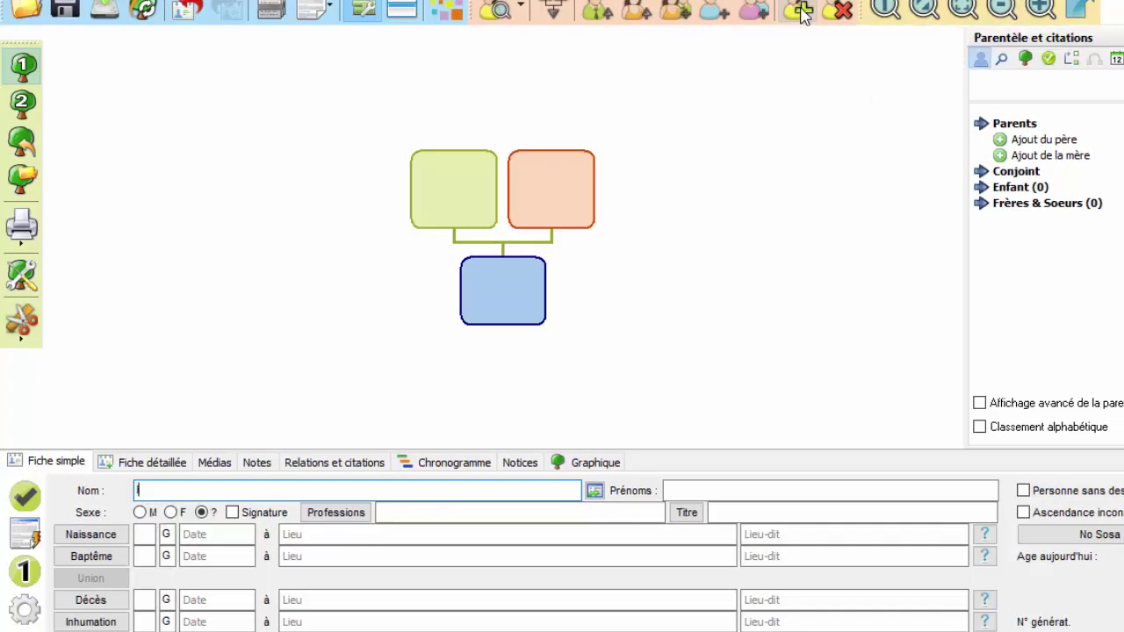
text(LEREBOURG)
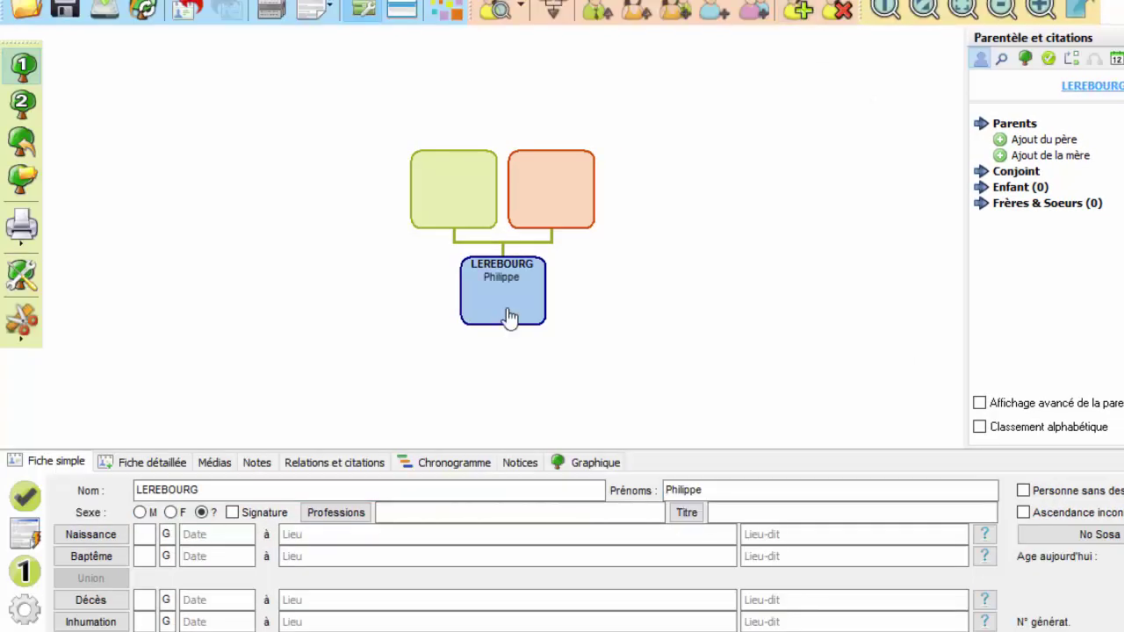
click(548, 200)
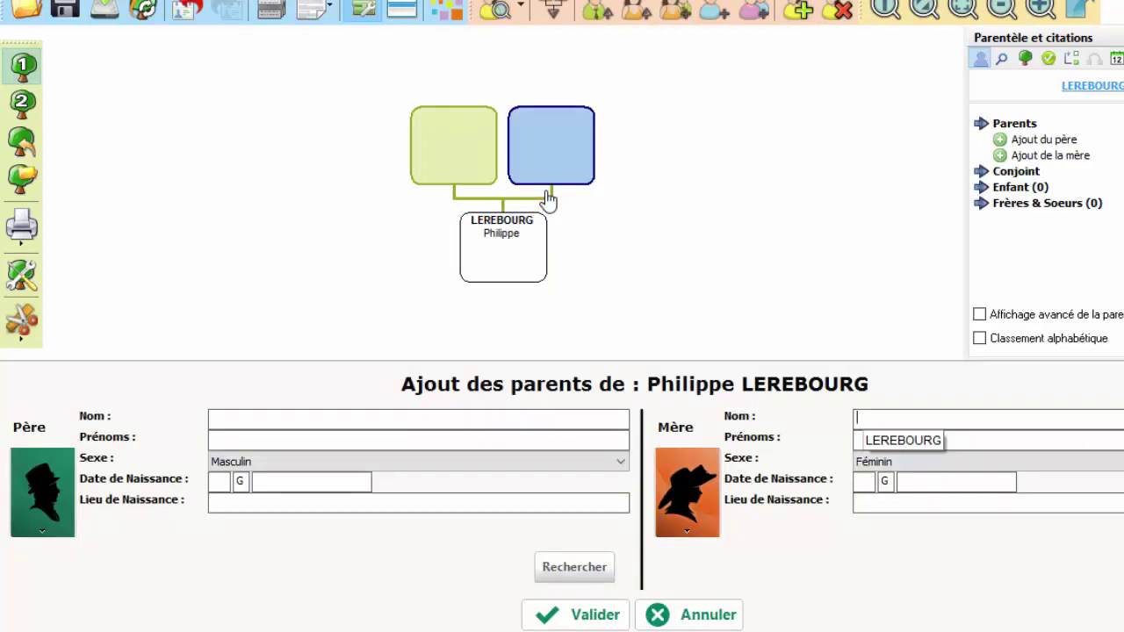
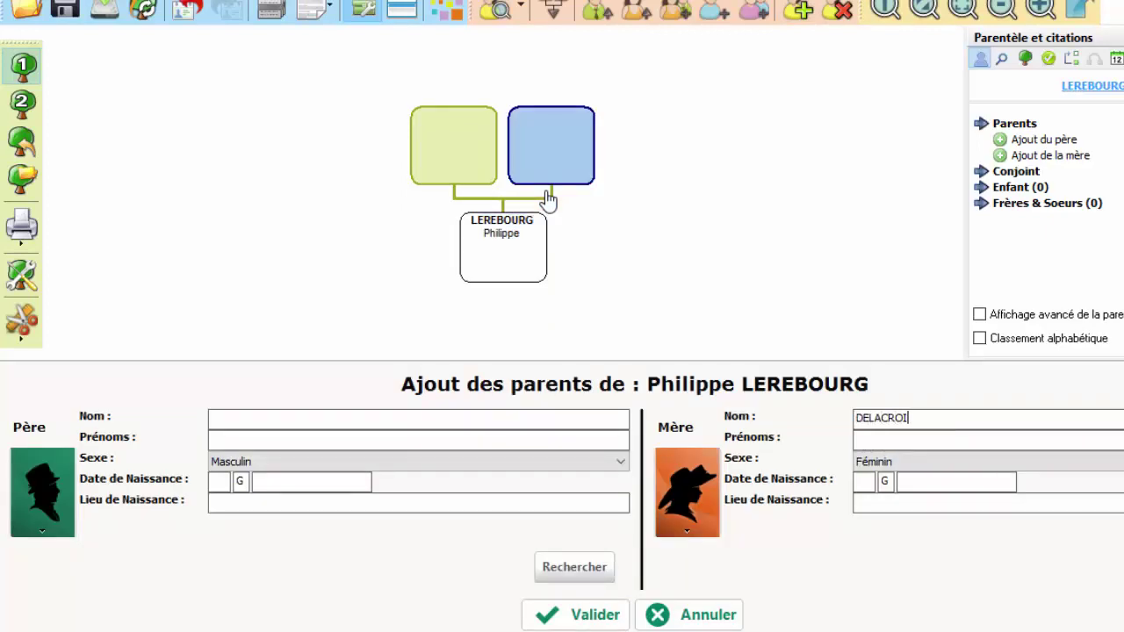
Enter the mother's surname and first name in the parents form and search for matching existing people
key(Tab)
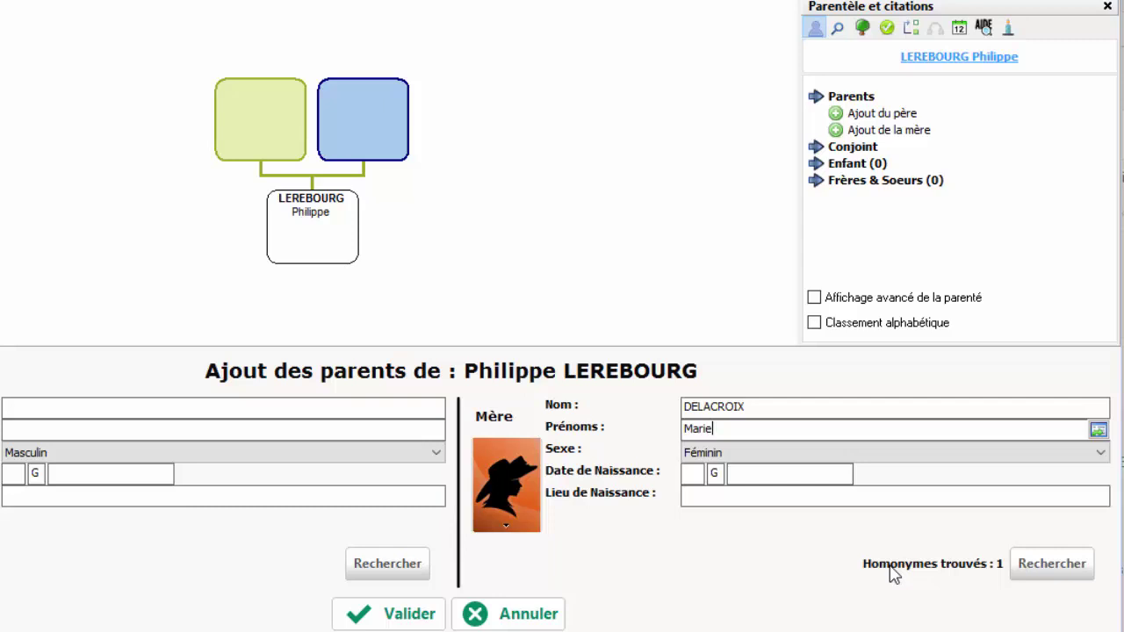
click(1028, 563)
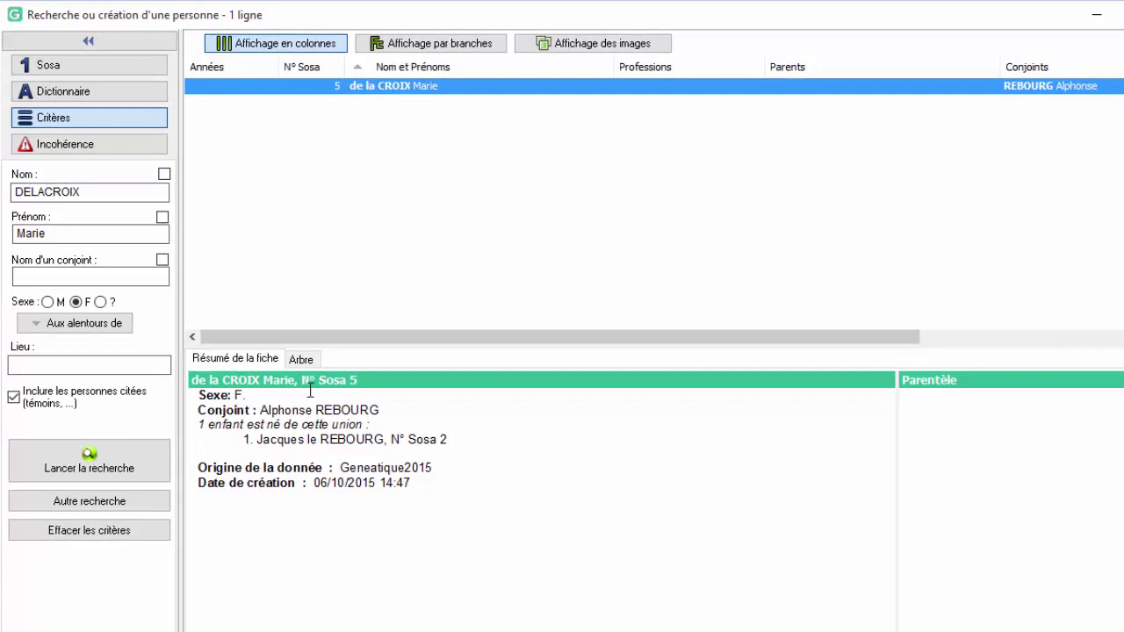
Review the equivalence match's tree and summary, then take that existing person as the mother
click(303, 361)
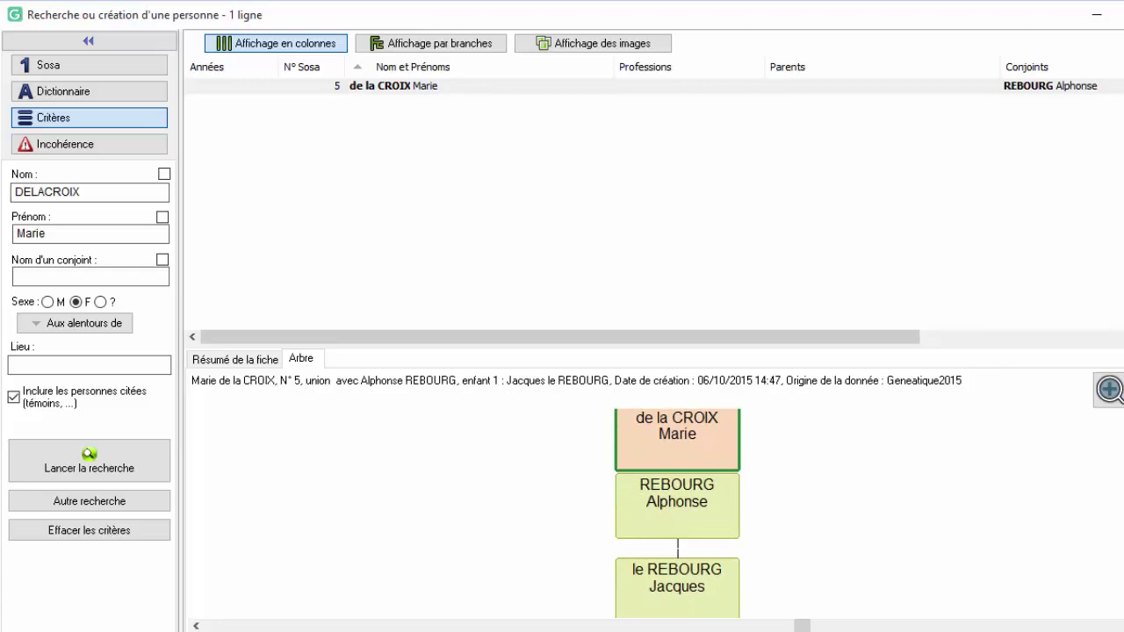
click(205, 364)
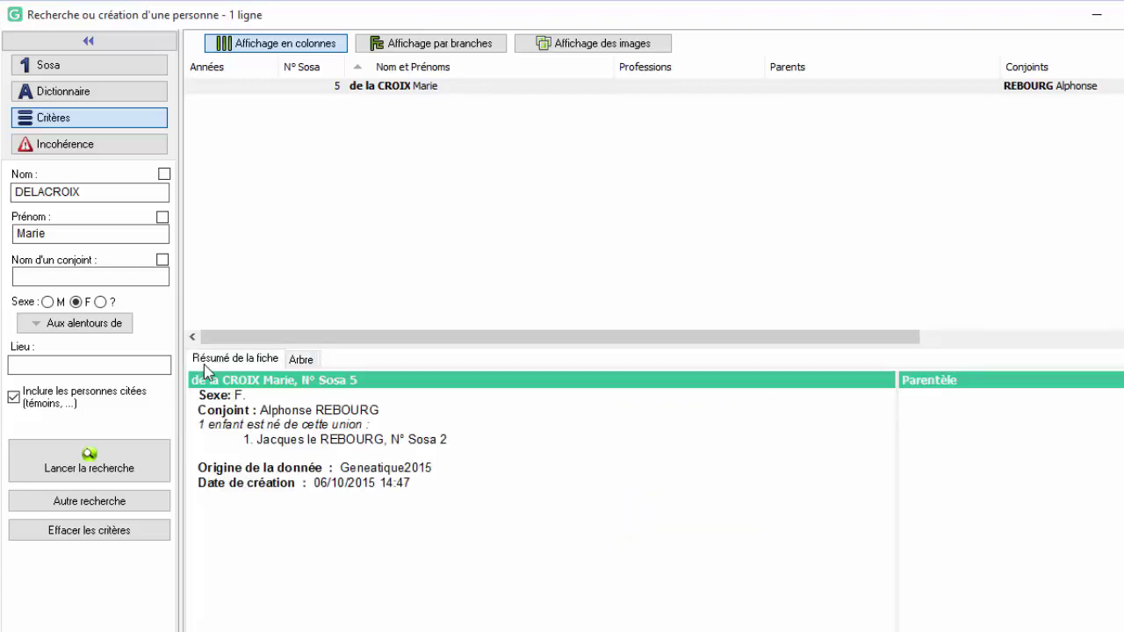
click(367, 85)
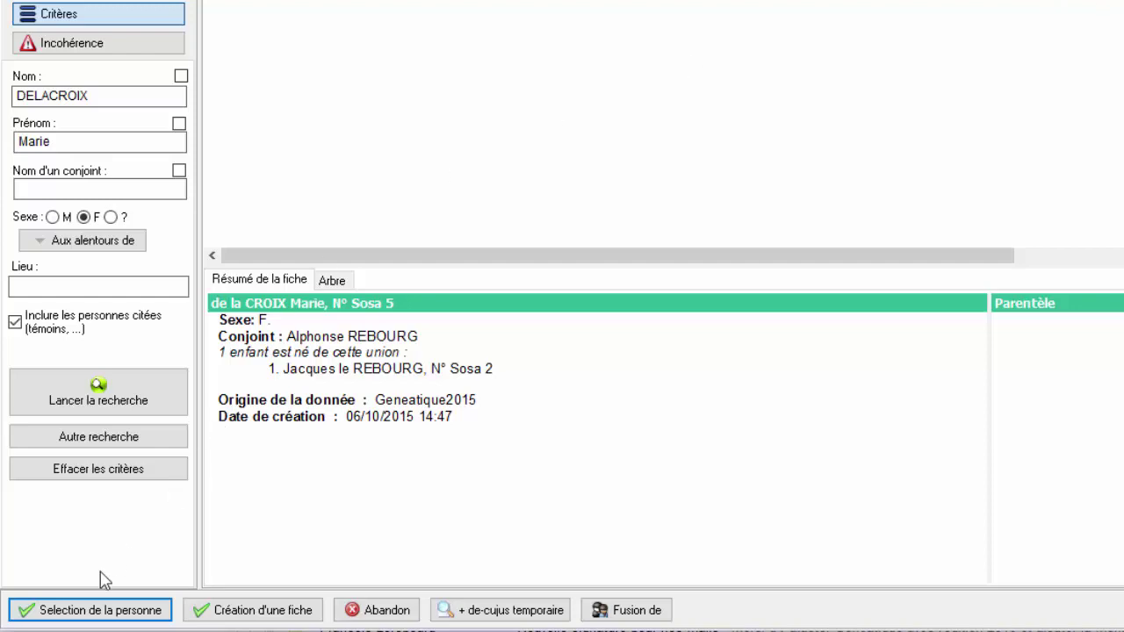
click(77, 615)
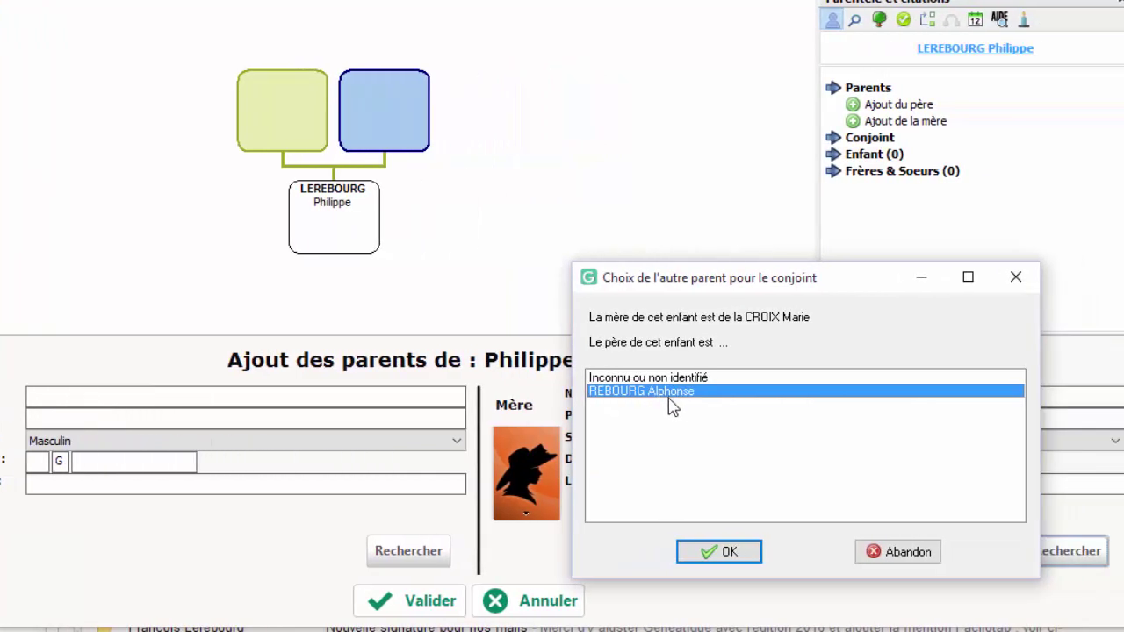
Accept the proposed father, save both parents, and check each family member's relations in the tree
click(711, 560)
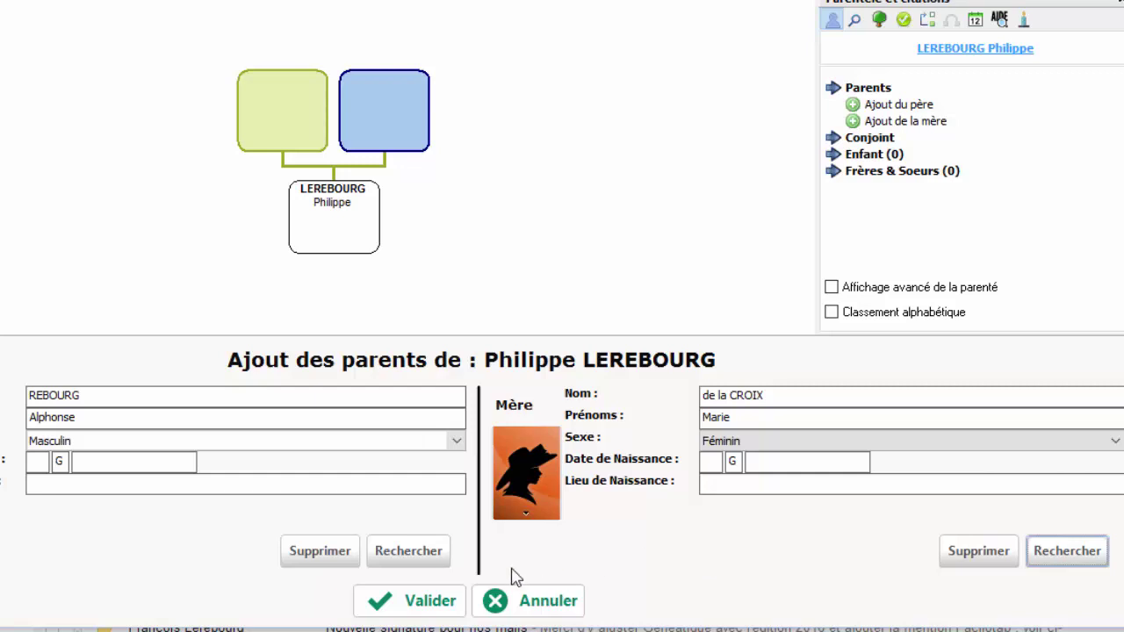
click(422, 609)
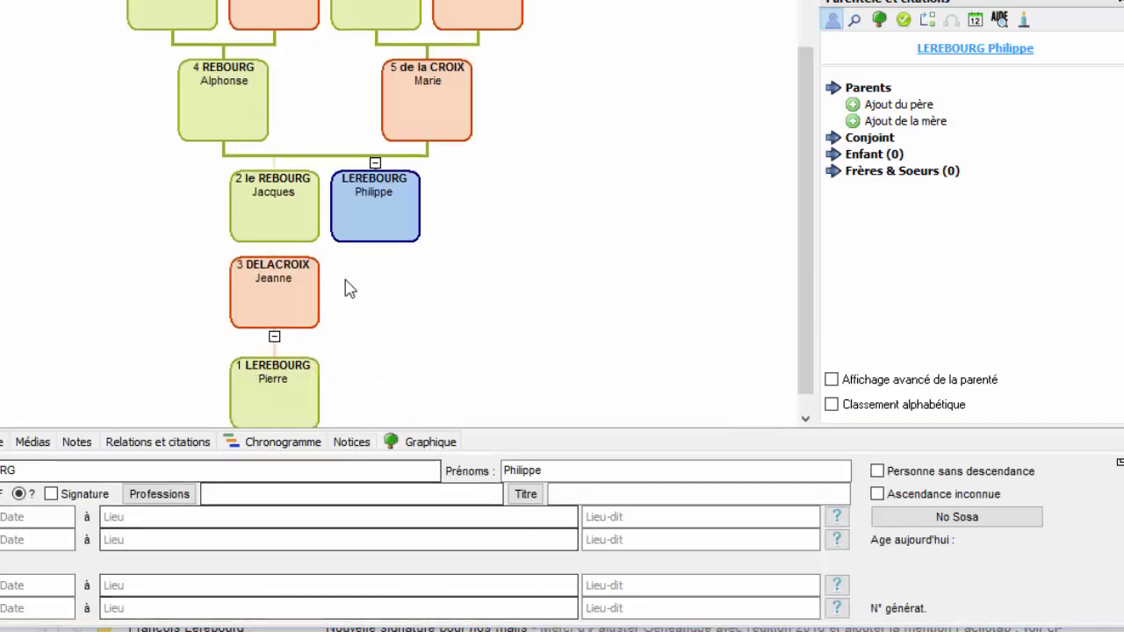
click(263, 227)
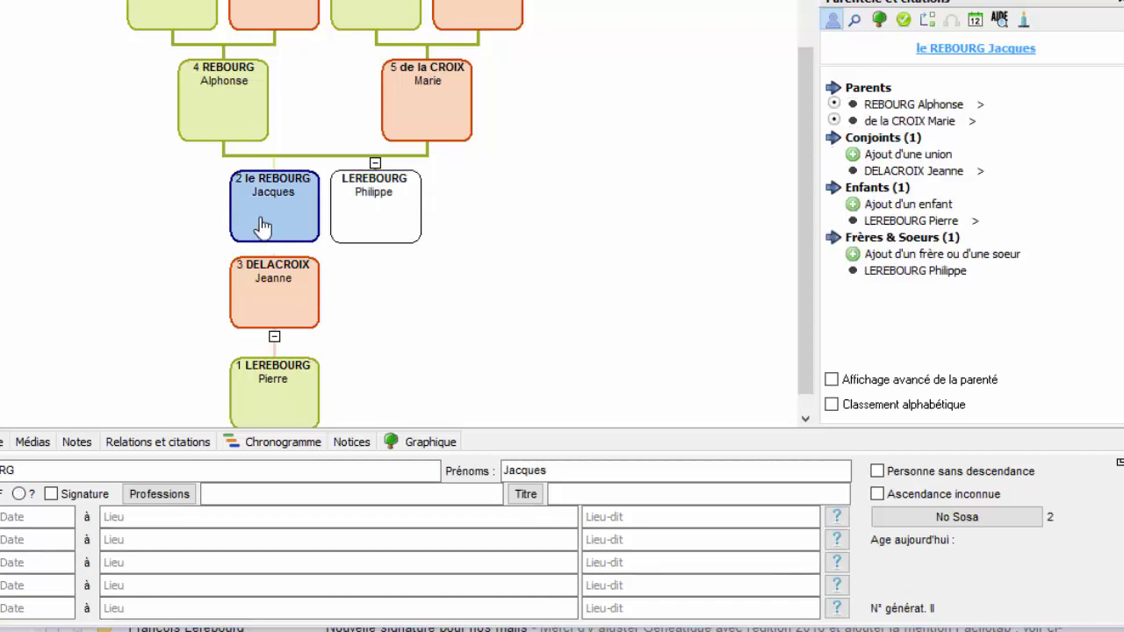
click(220, 106)
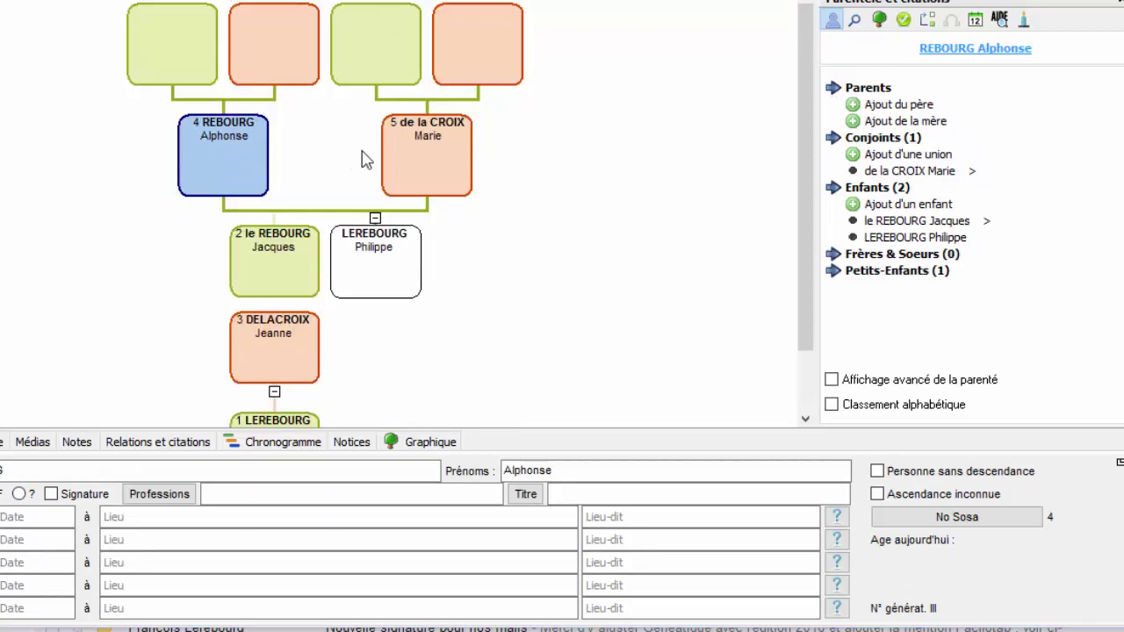
click(417, 161)
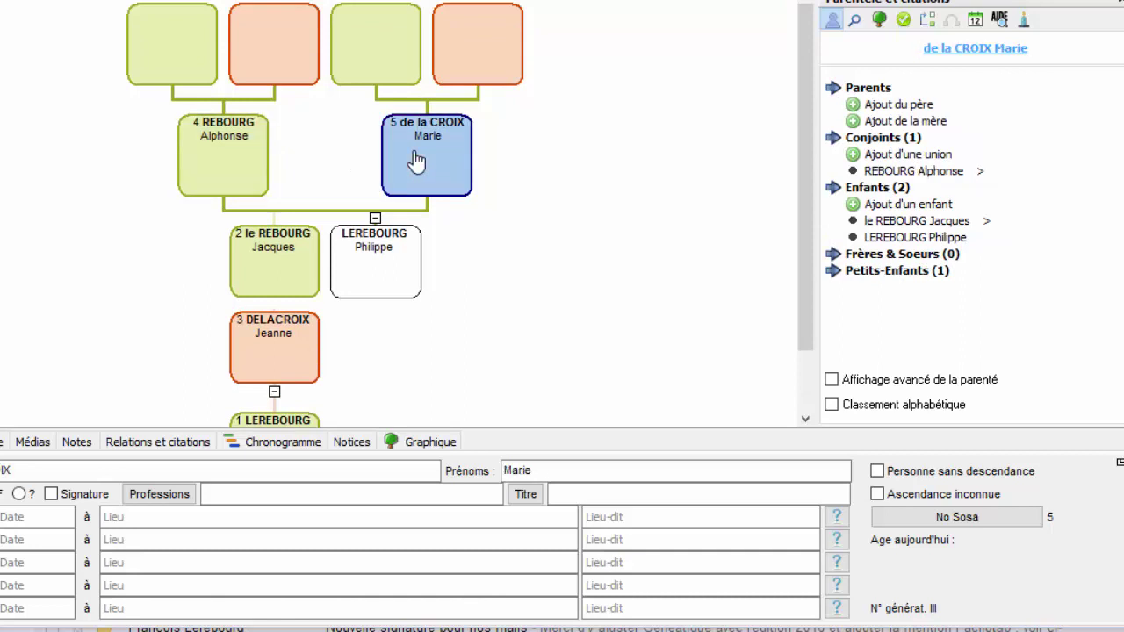
click(367, 283)
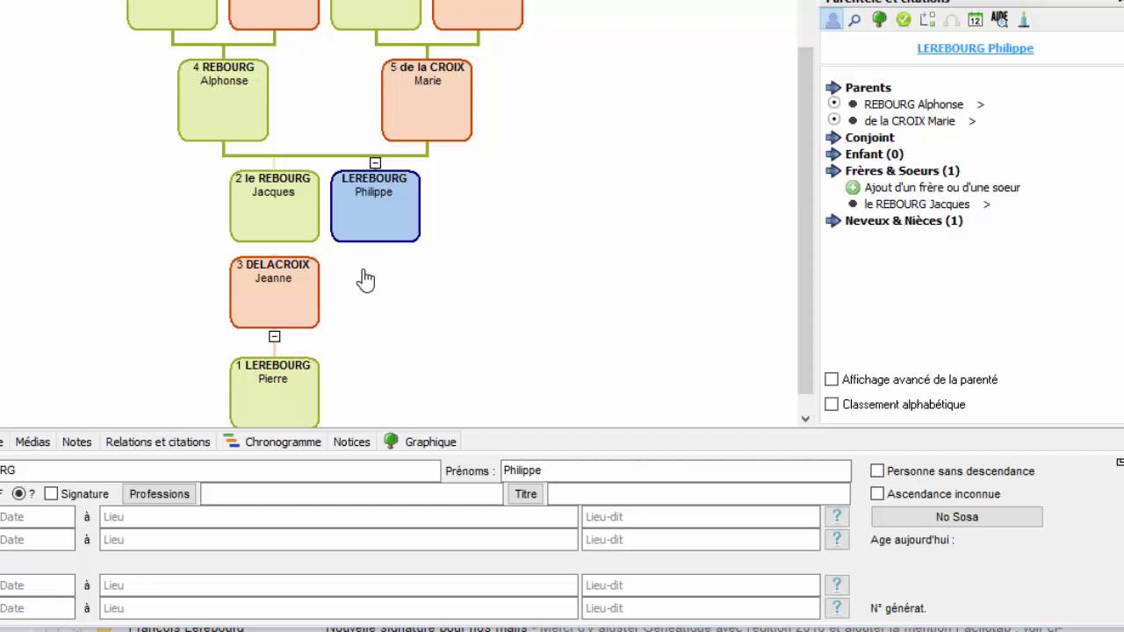
click(224, 105)
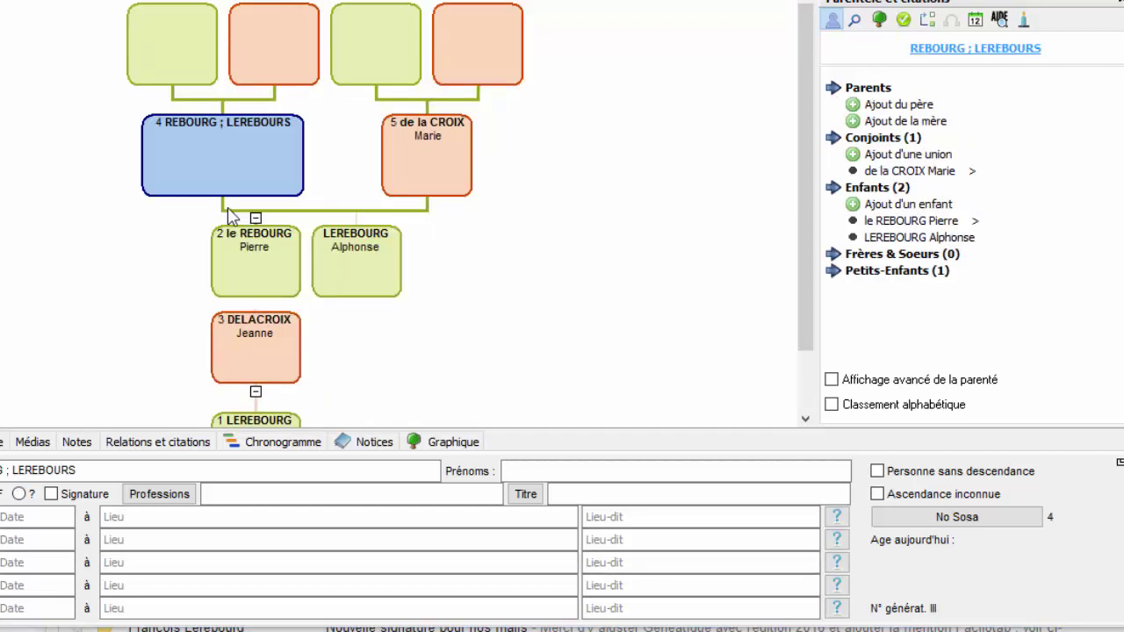